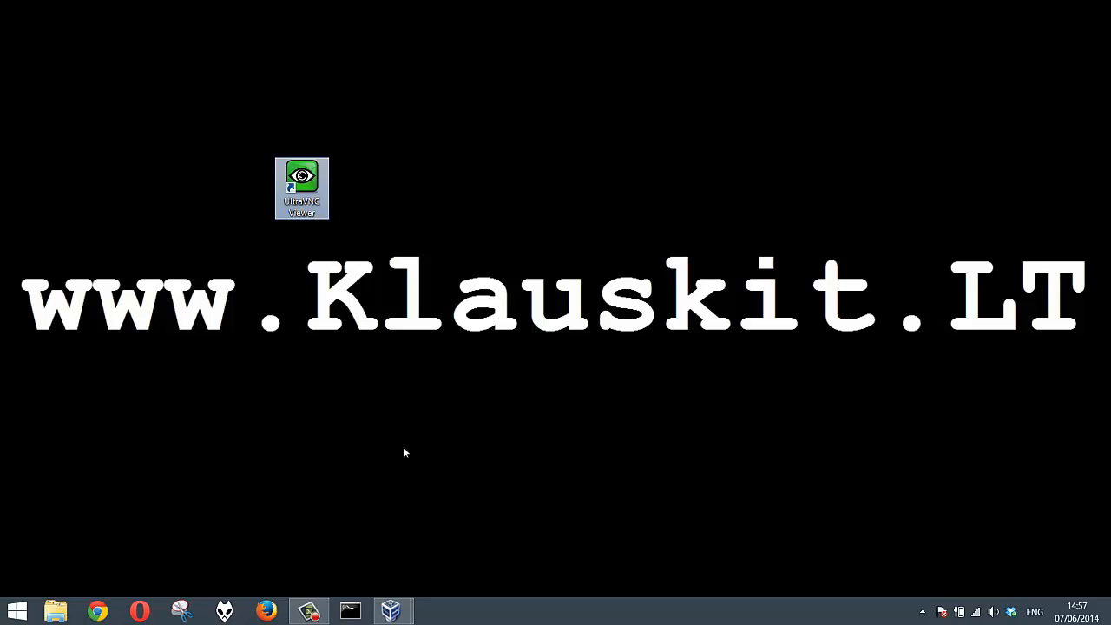
# - Bring the Windows7 virtual machine window forward and arrange it beside the UltraVNC Viewer shortcut on the host desktop
pyautogui.moveTo(392, 608)
pyautogui.click(476, 530)
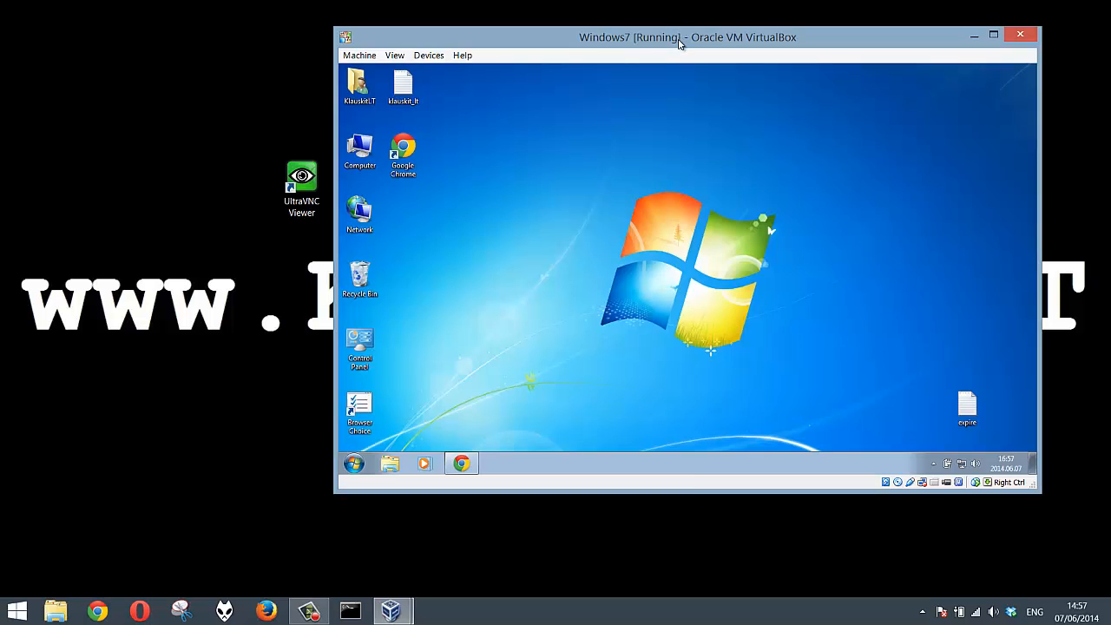
pyautogui.moveTo(680, 43); pyautogui.dragTo(677, 59)
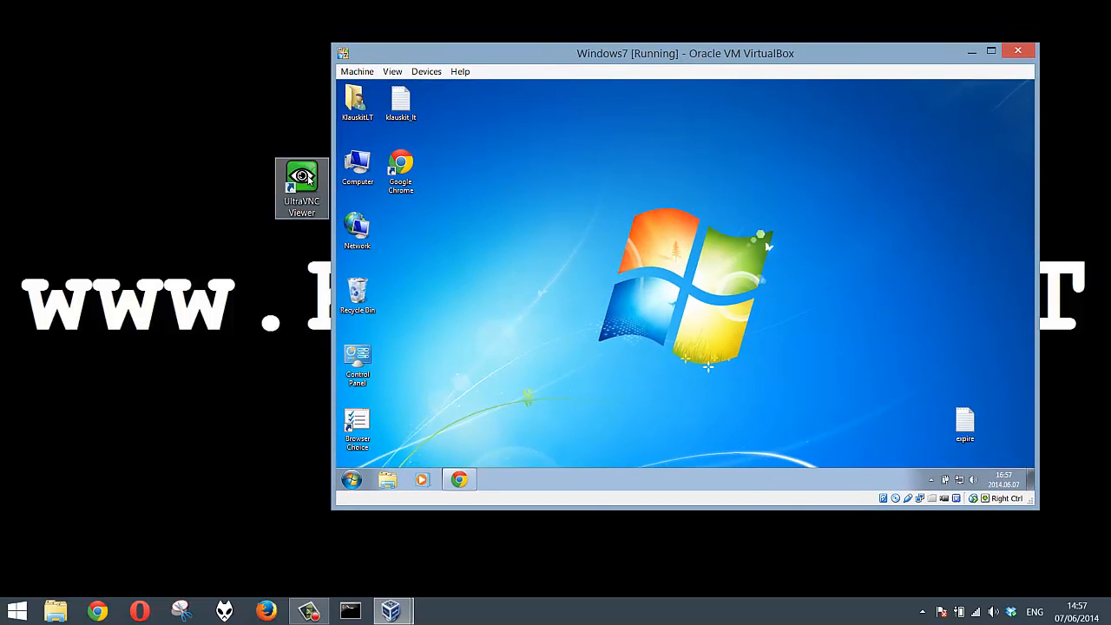
pyautogui.moveTo(309, 178); pyautogui.dragTo(253, 250)
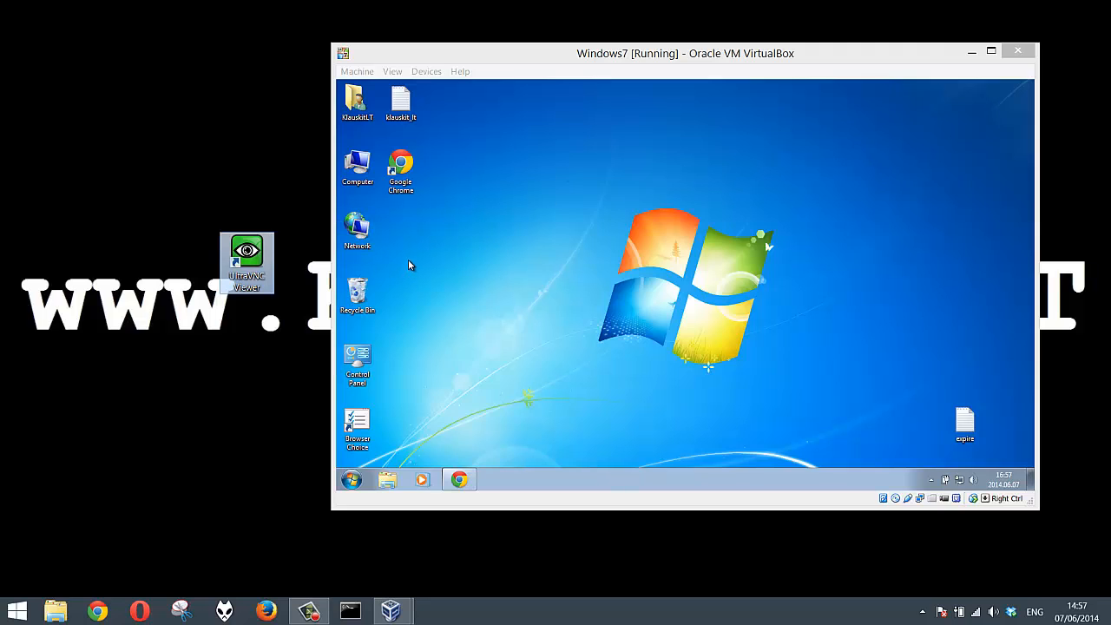
# - Open a command prompt in the Windows 7 virtual machine and run ipconfig to look up its IP address
pyautogui.click(352, 480)
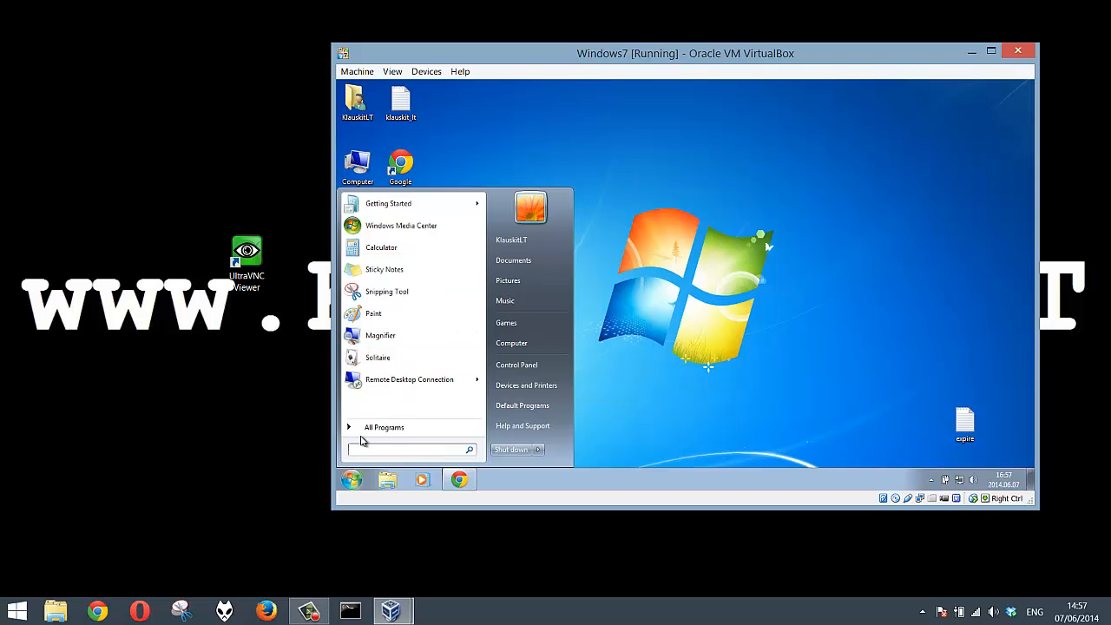
pyautogui.write('cmd')
pyautogui.press('Return')
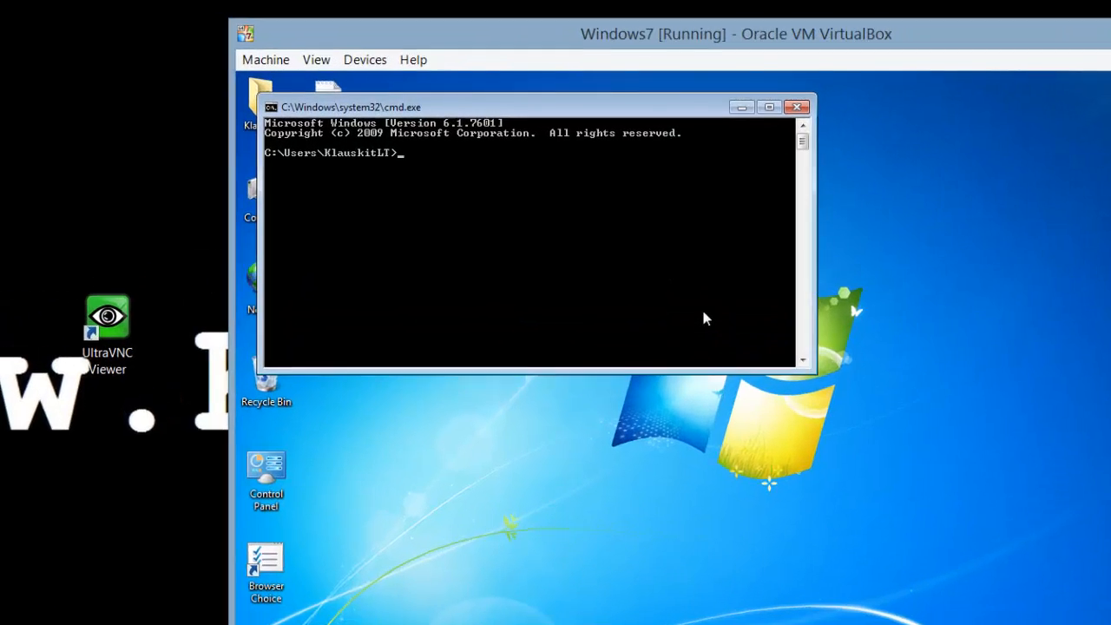
pyautogui.write('ipconfig')
pyautogui.press('Return')
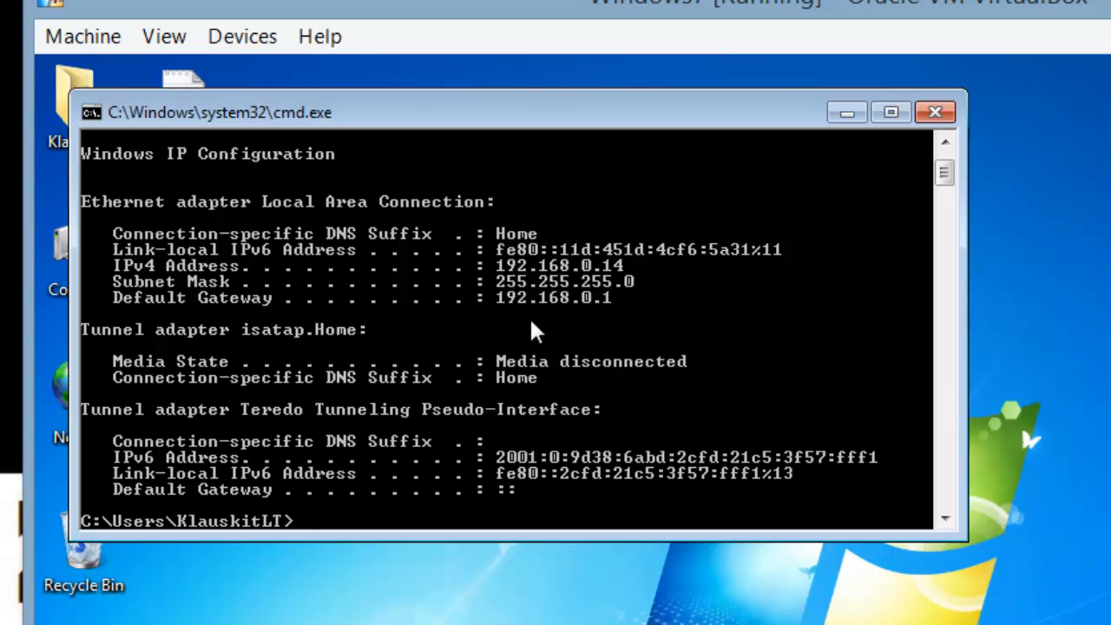
# - Run ipconfig in the host computer's Command Prompt to look up its IP address, and close that window
pyautogui.click(52, 624)
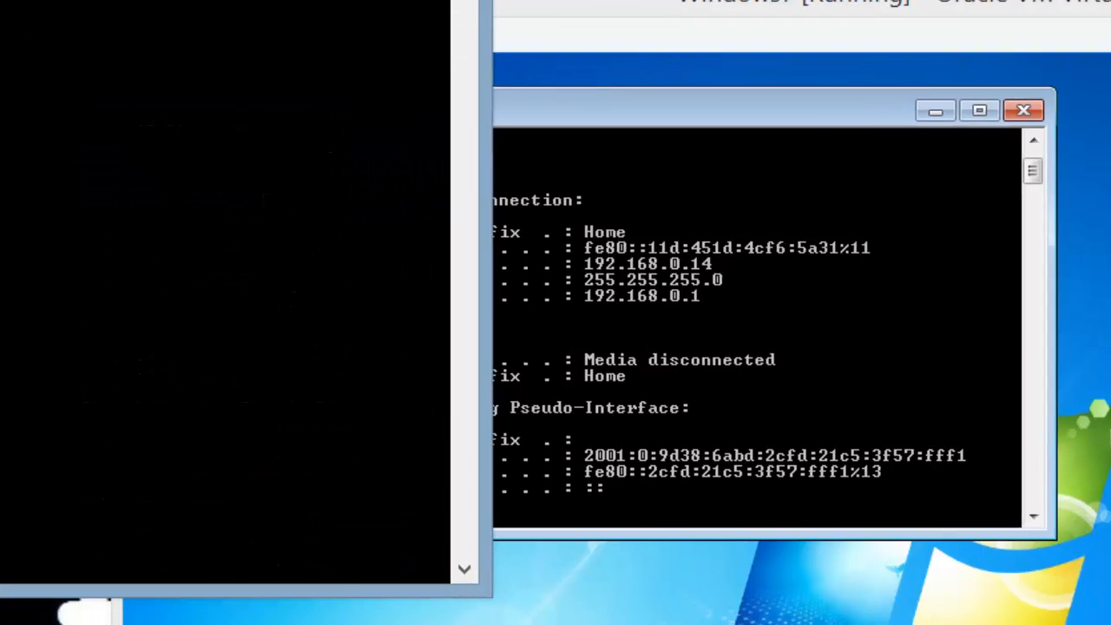
pyautogui.moveTo(21, 0); pyautogui.dragTo(420, 254)
pyautogui.write('ipconfi')
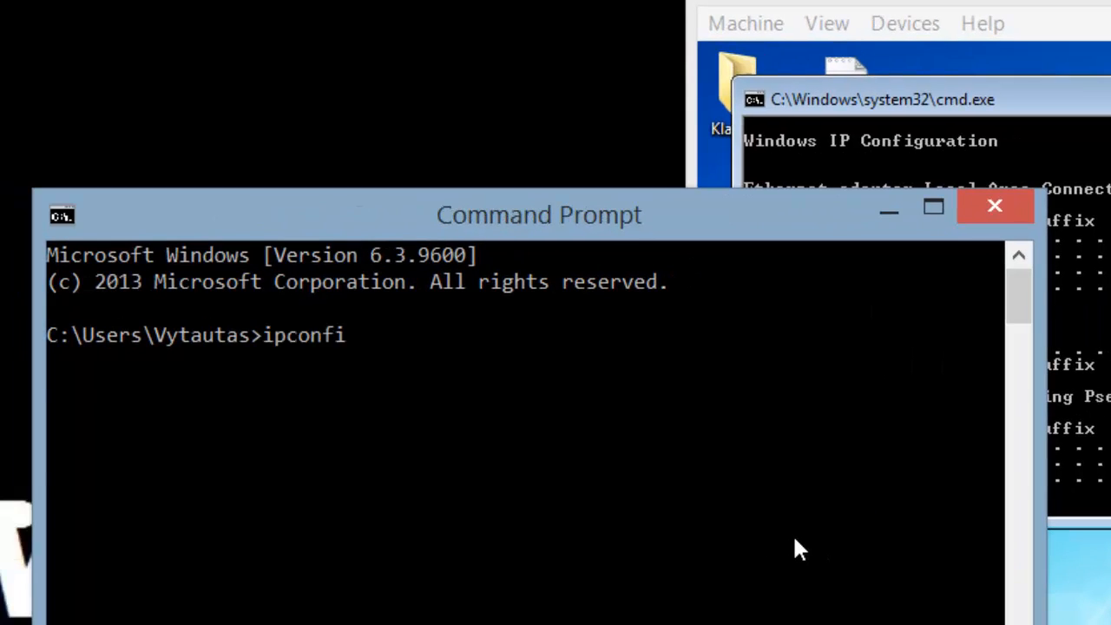
pyautogui.write('g')
pyautogui.press('Return')
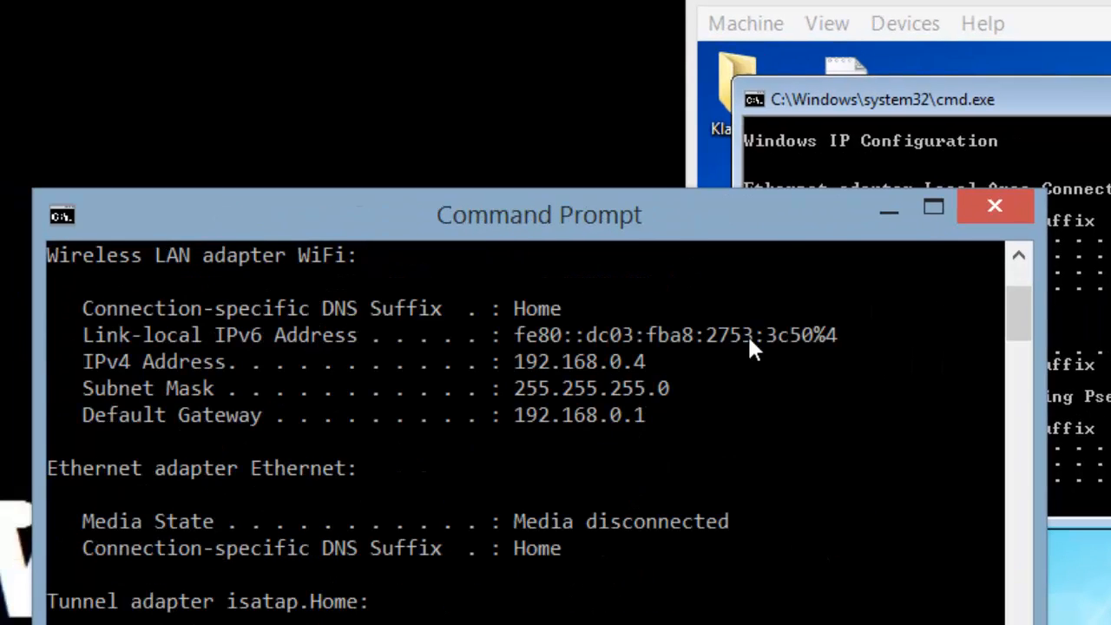
pyautogui.click(995, 207)
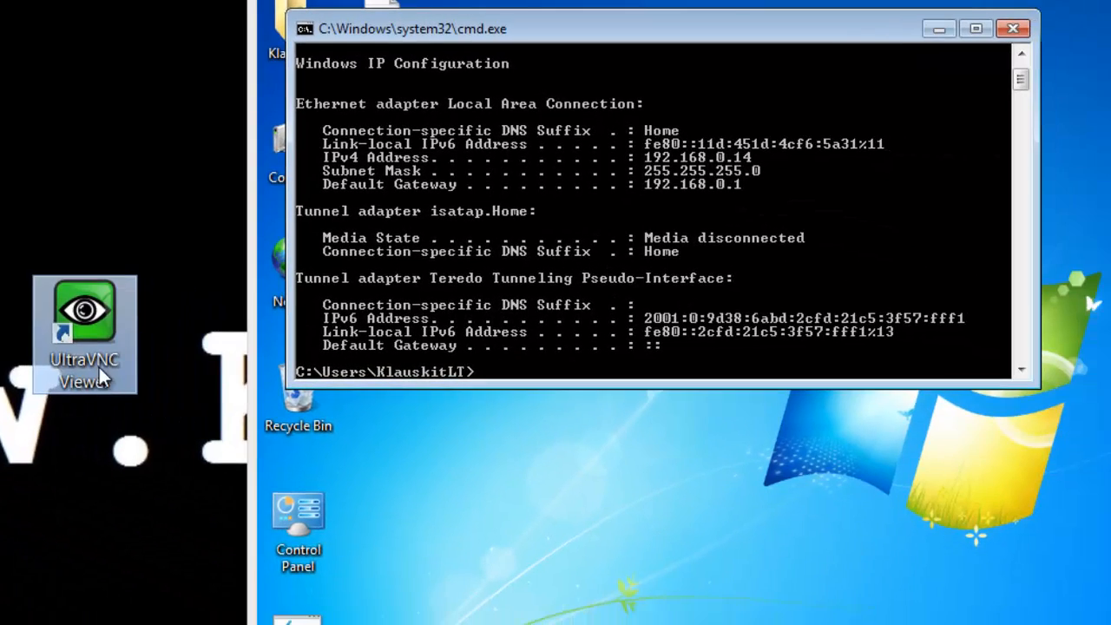
# - Launch UltraVNC Viewer from its shortcut on the host desktop
pyautogui.doubleClick(98, 317)
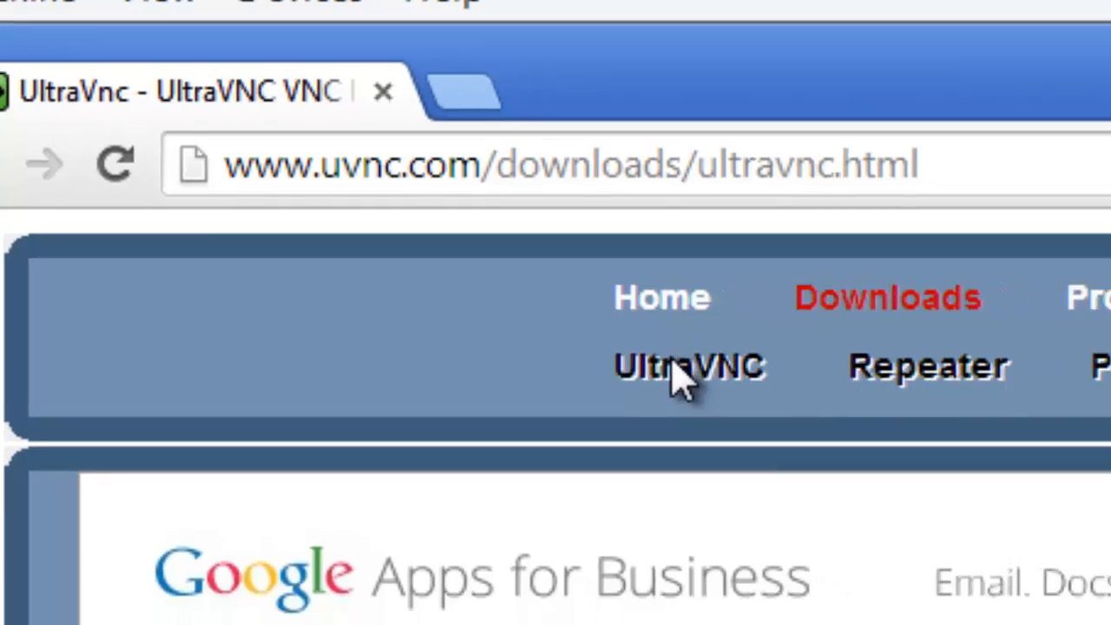
# - Download the UltraVNC 1.1.9.6 x64 setup from the uvnc.com UltraVNC downloads page in the virtual machine, accepting the listed conditions
pyautogui.click(674, 368)
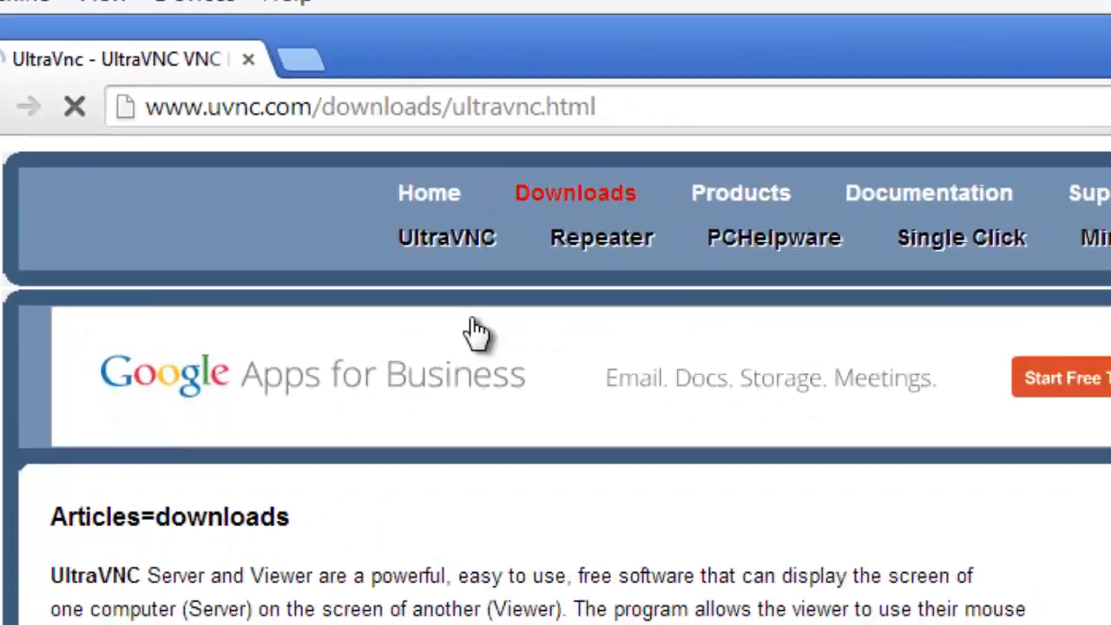
pyautogui.scroll(-2, 287, 329)
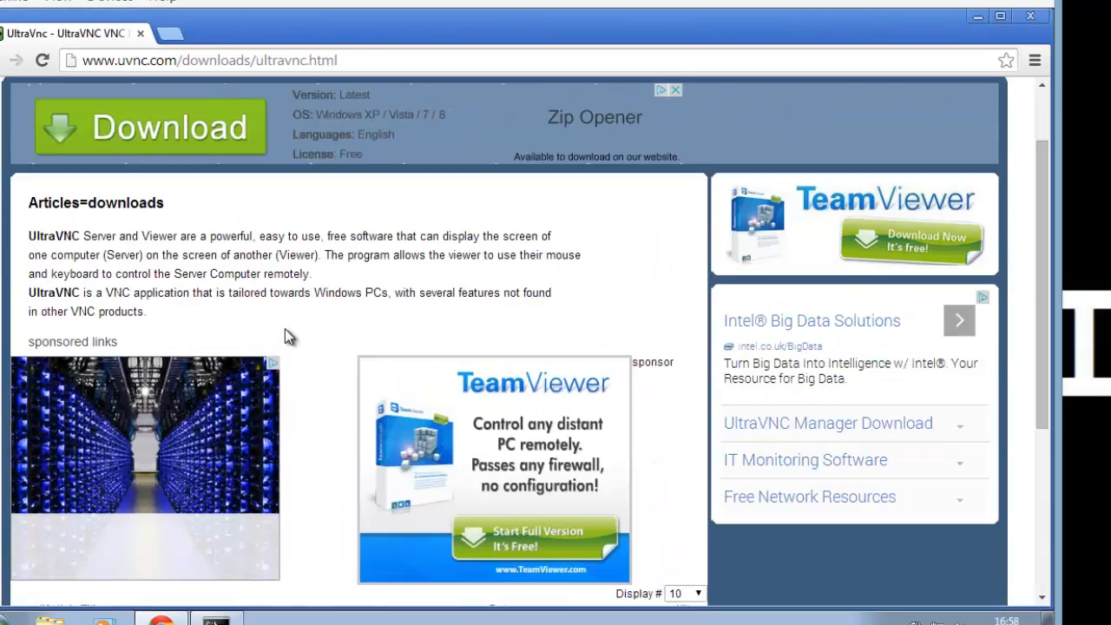
pyautogui.scroll(-3, 286, 335)
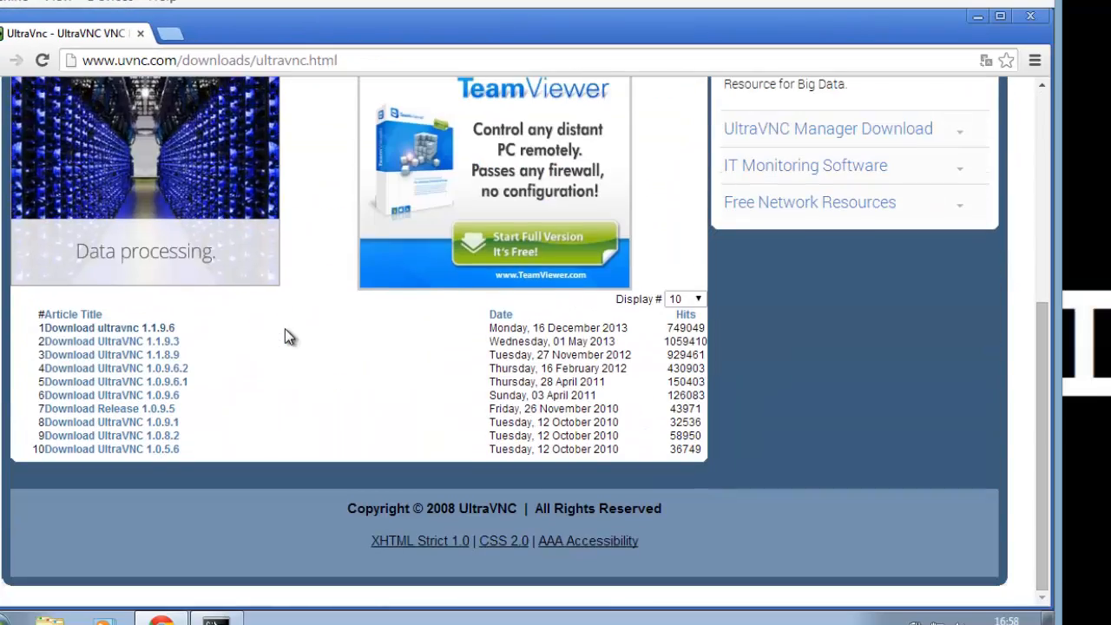
pyautogui.click(153, 335)
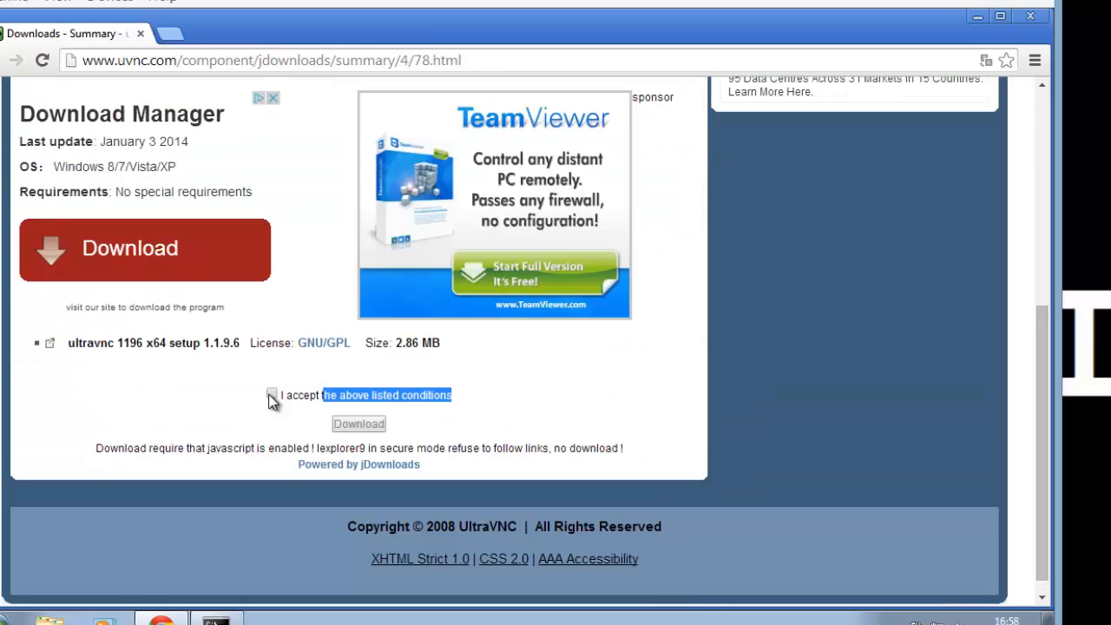
pyautogui.click(272, 393)
pyautogui.click(356, 425)
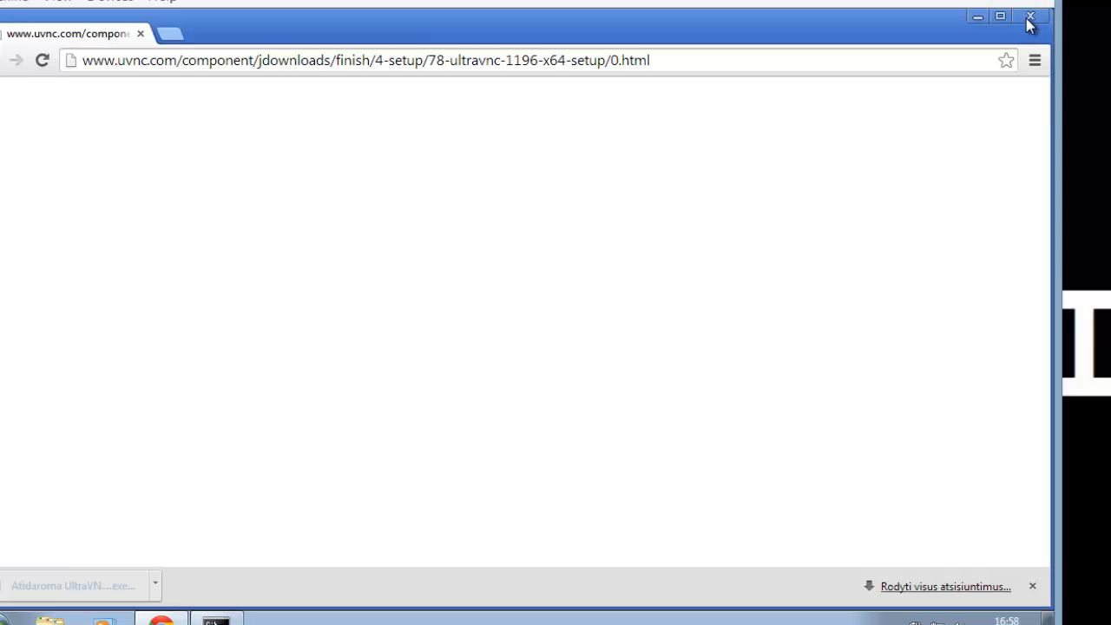
# - Close the browser and minimize the command prompt in the virtual machine
pyautogui.click(1030, 17)
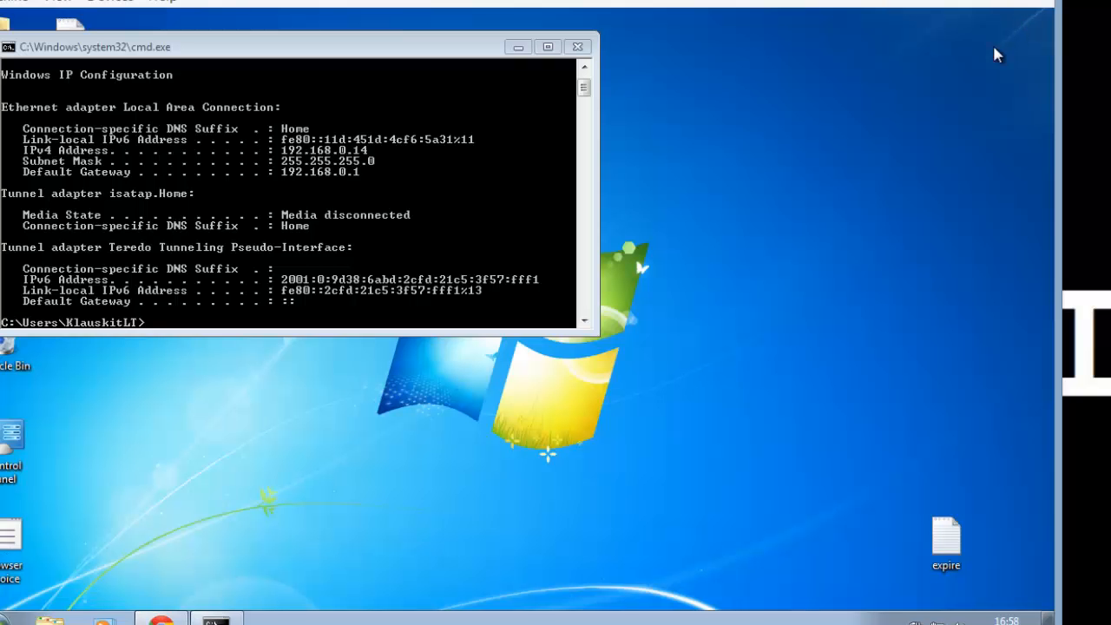
pyautogui.click(519, 47)
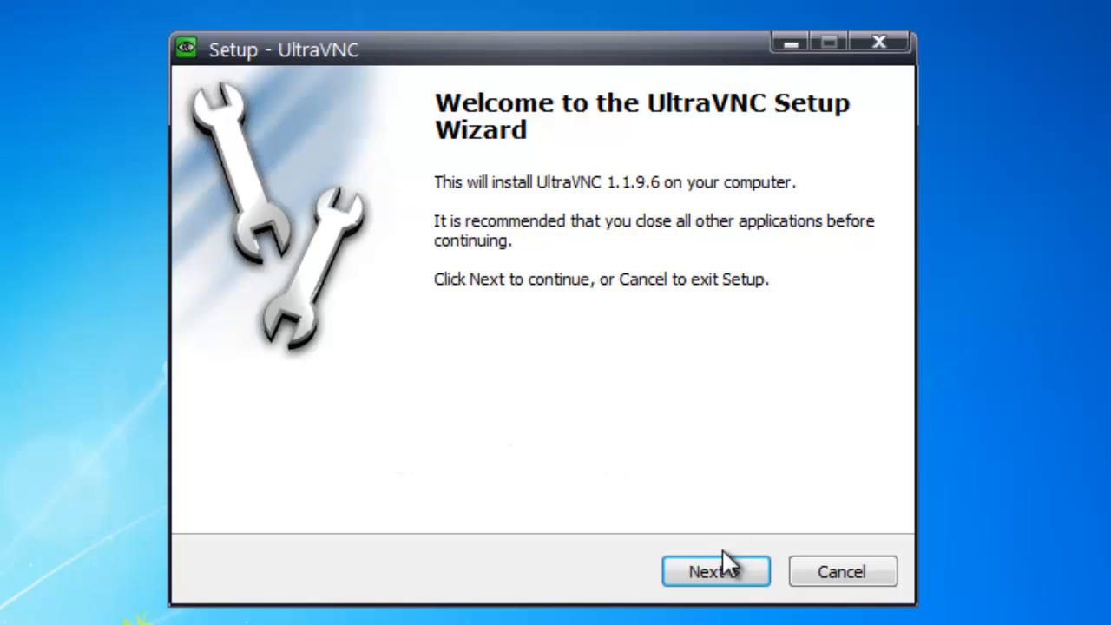
# - Start the UltraVNC setup wizard's installation, accept the license agreement and keep the default destination folder
pyautogui.click(722, 569)
pyautogui.click(365, 480)
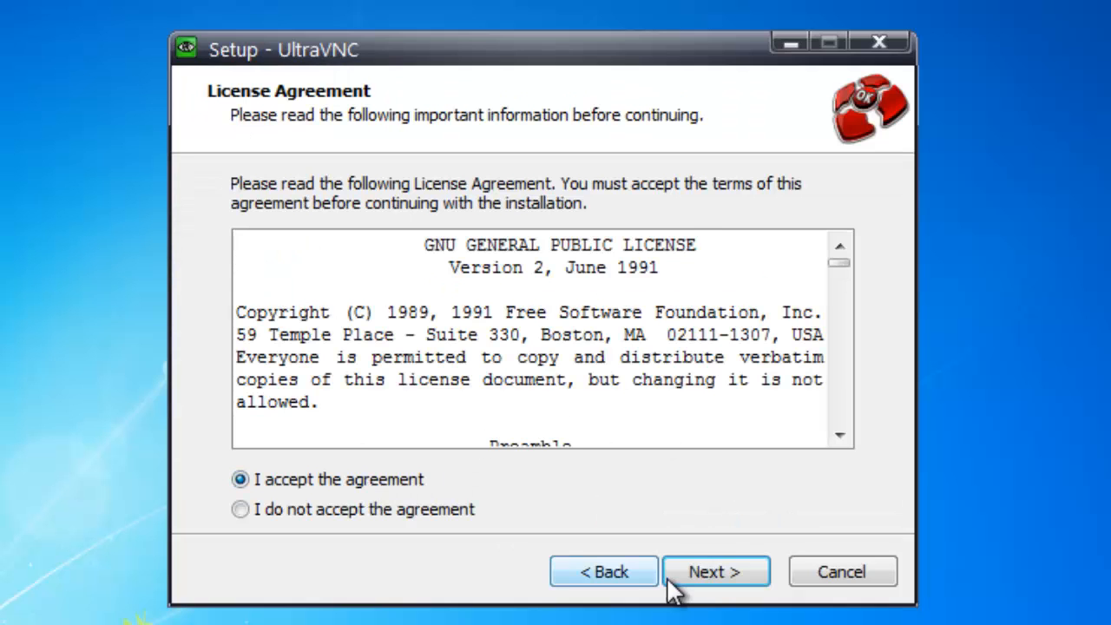
pyautogui.click(702, 577)
pyautogui.click(703, 577)
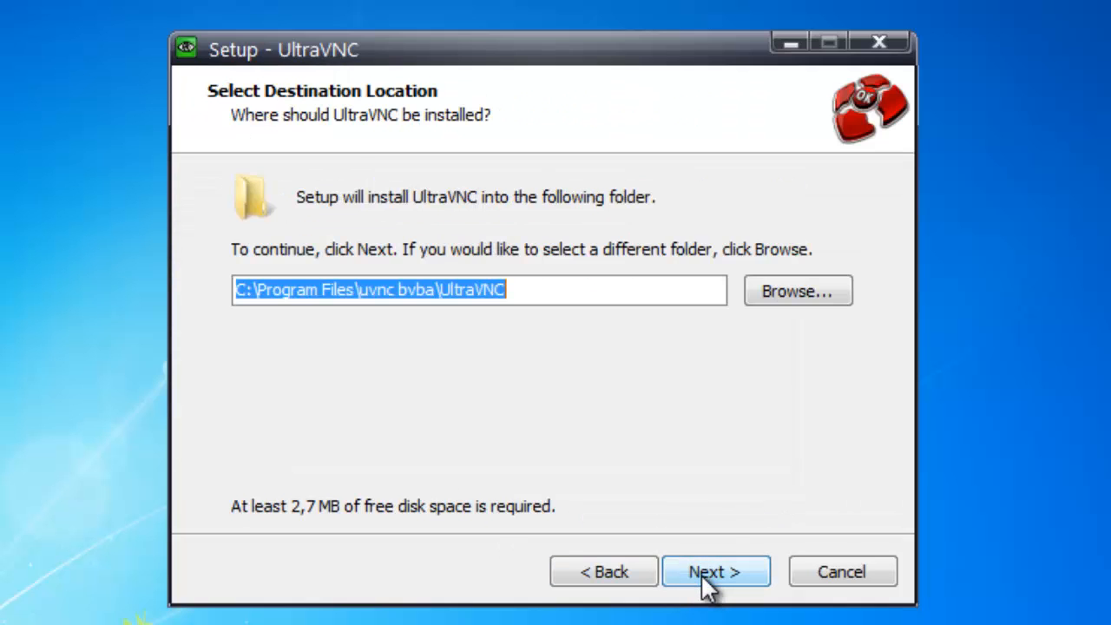
pyautogui.click(704, 576)
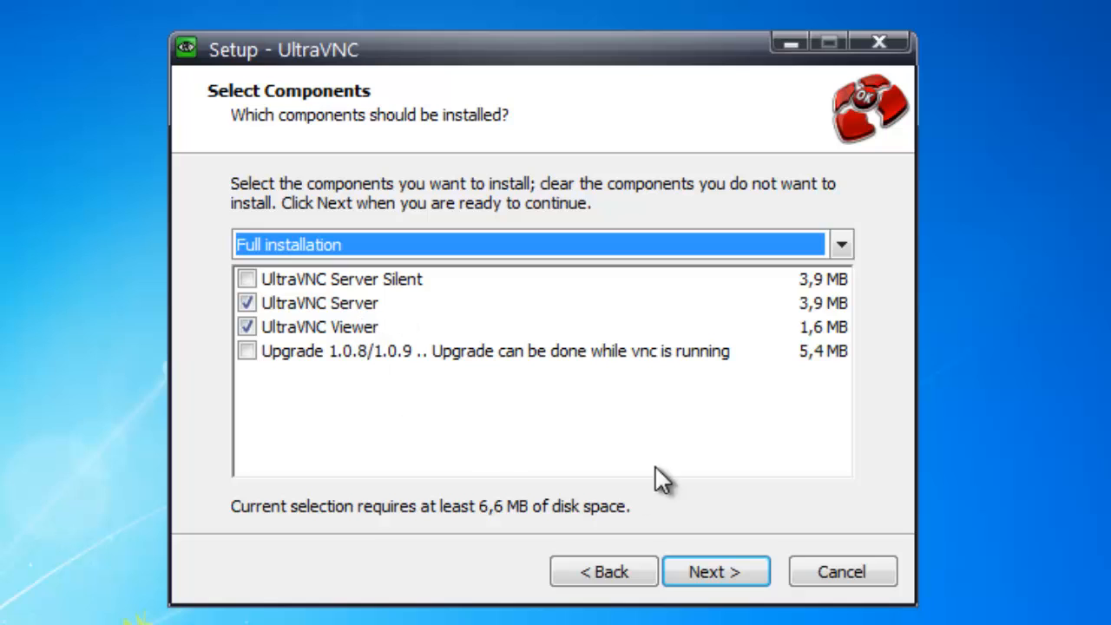
# - Install UltraVNC with the Server and Viewer components selected and no additional tasks, and finish the setup
pyautogui.click(366, 309)
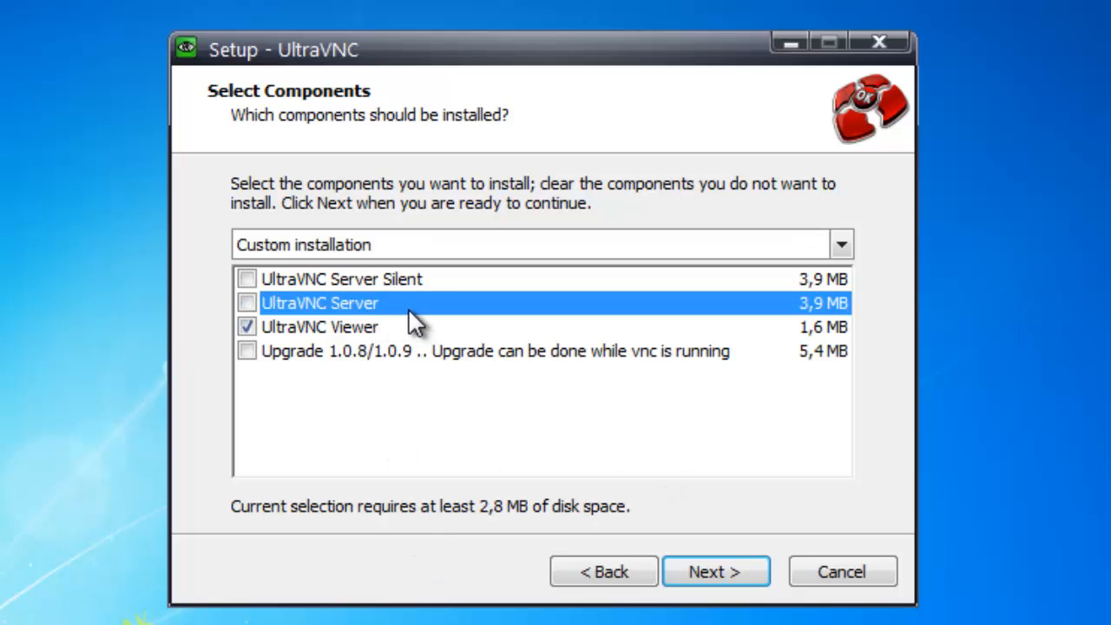
pyautogui.click(365, 309)
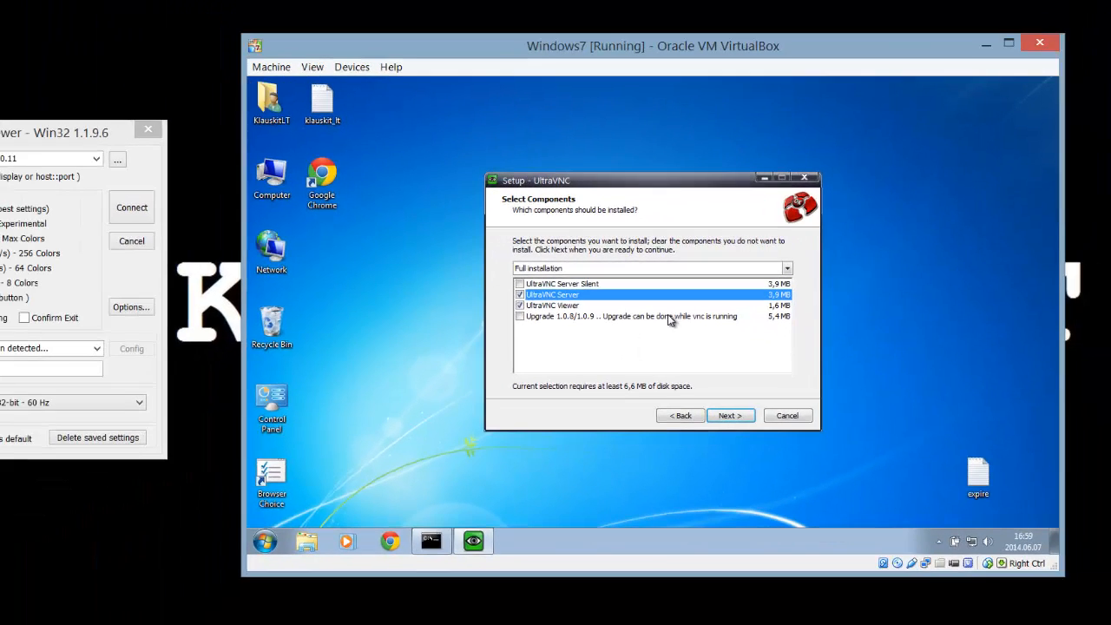
pyautogui.click(737, 416)
pyautogui.click(736, 416)
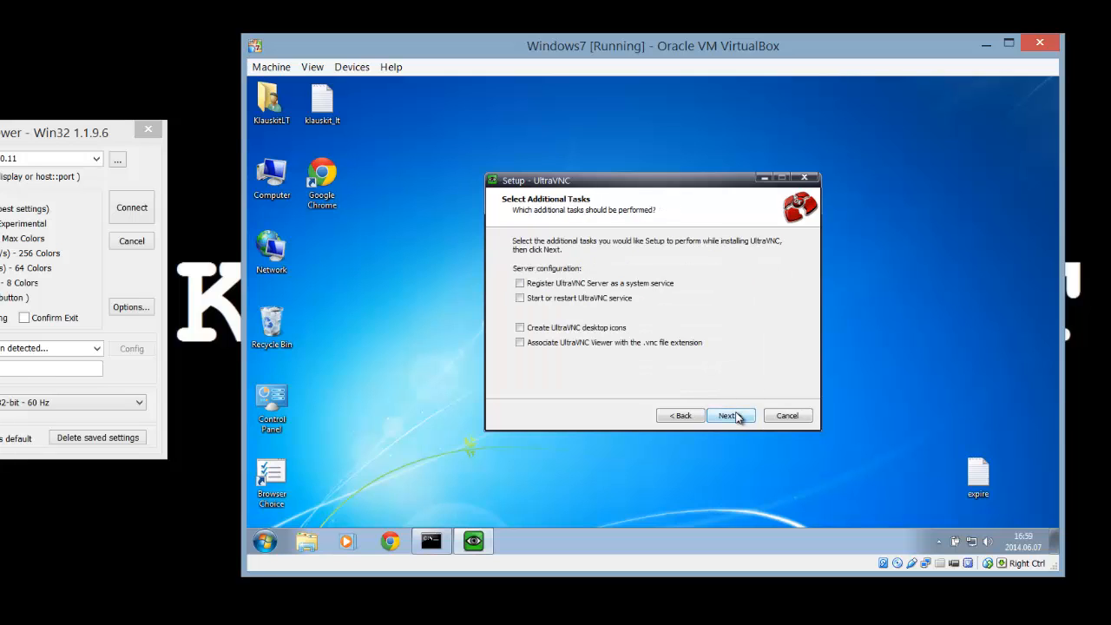
pyautogui.click(730, 416)
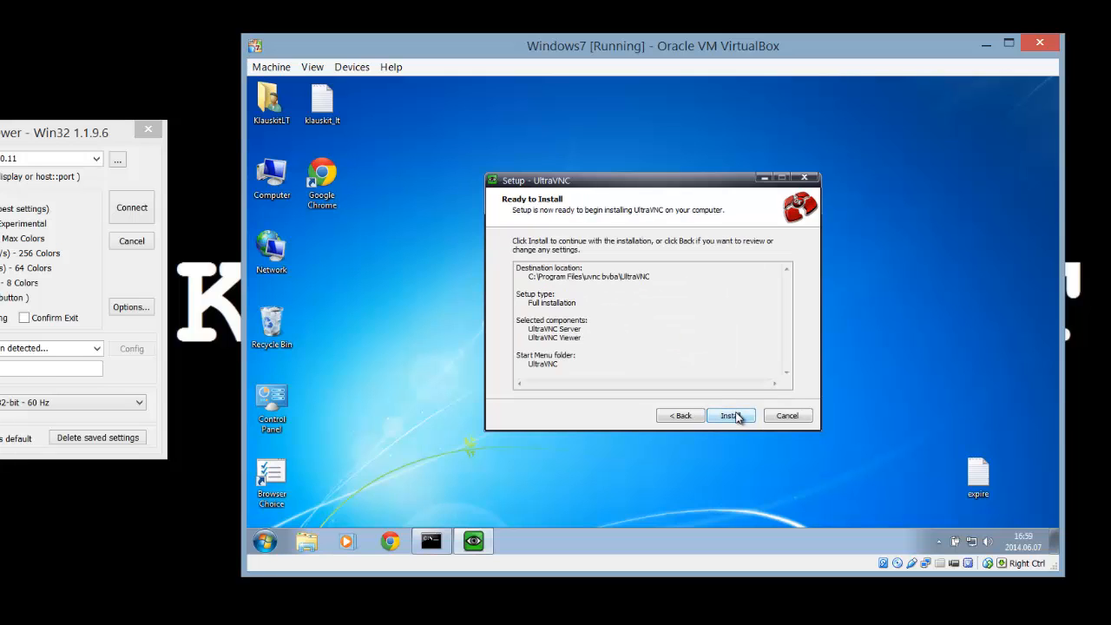
pyautogui.click(729, 416)
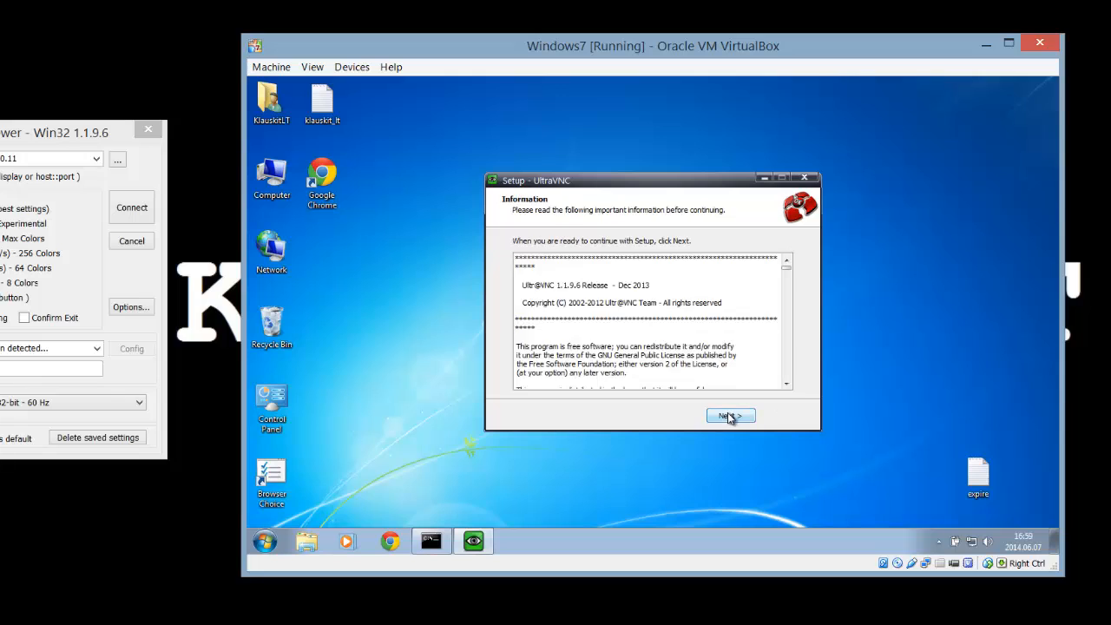
pyautogui.click(735, 416)
pyautogui.click(737, 416)
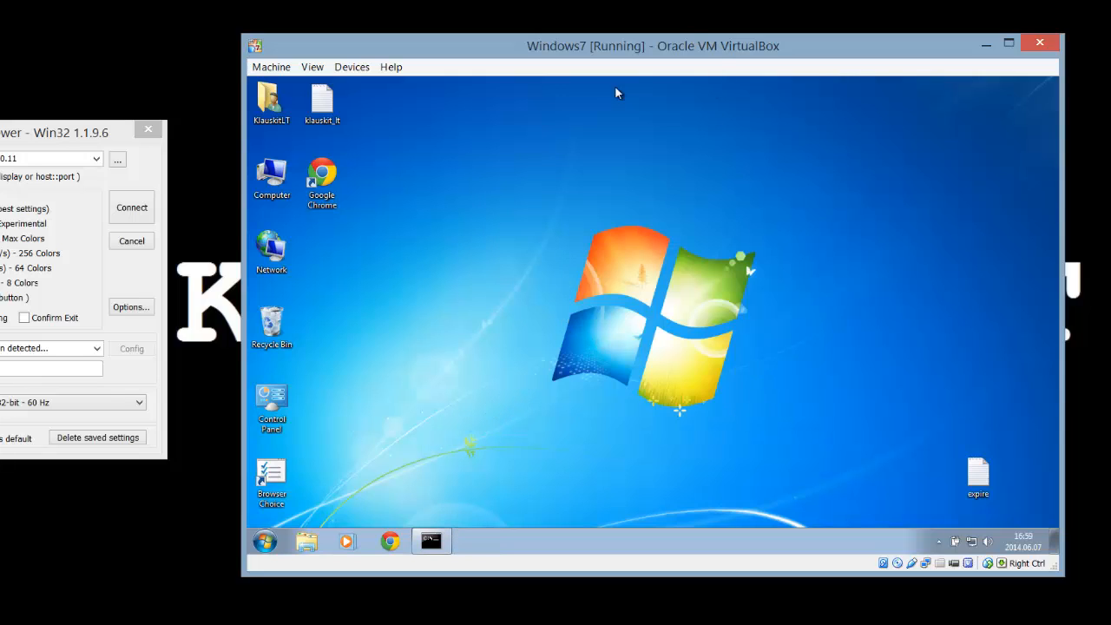
# - Start UltraVNC Server from its program folder in the virtual machine and check its icon in the notification area
pyautogui.click(266, 542)
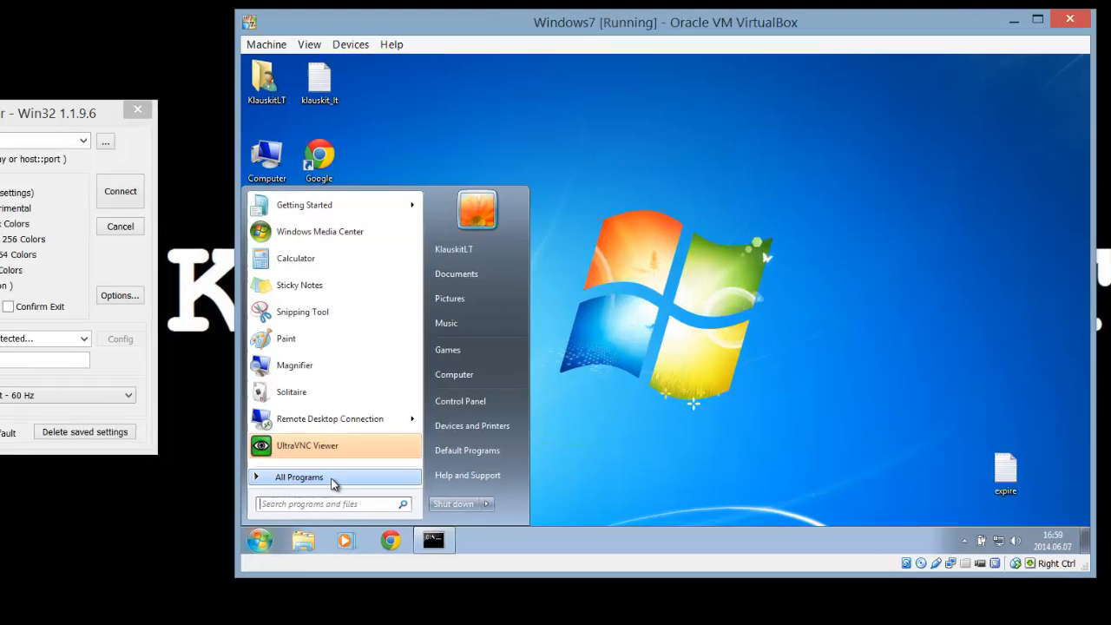
pyautogui.click(334, 483)
pyautogui.click(301, 413)
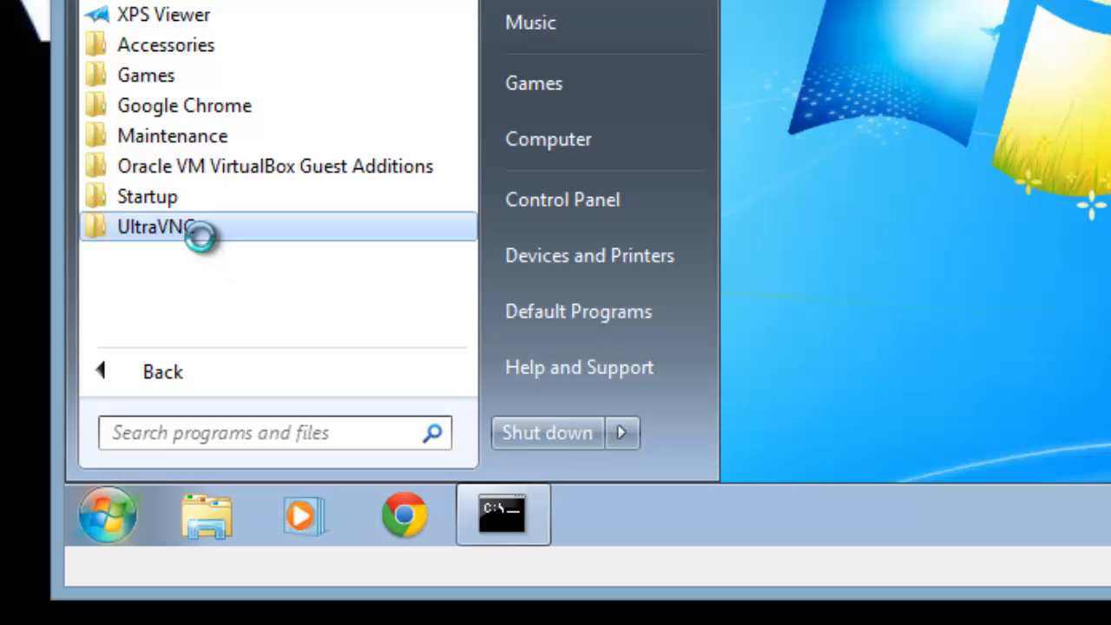
pyautogui.click(252, 261)
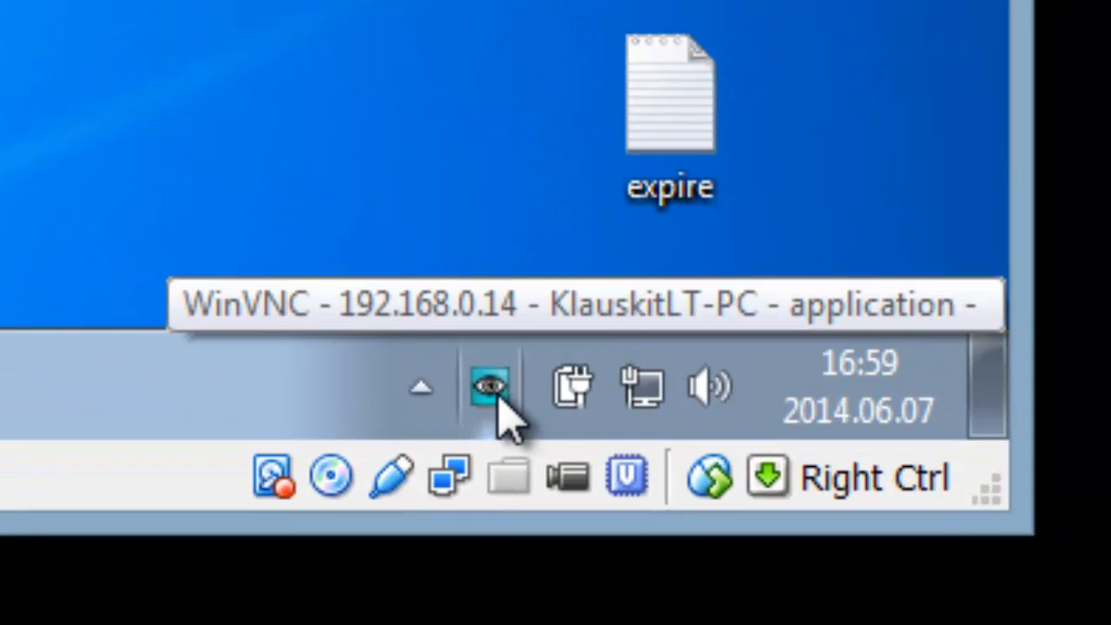
pyautogui.click(501, 391)
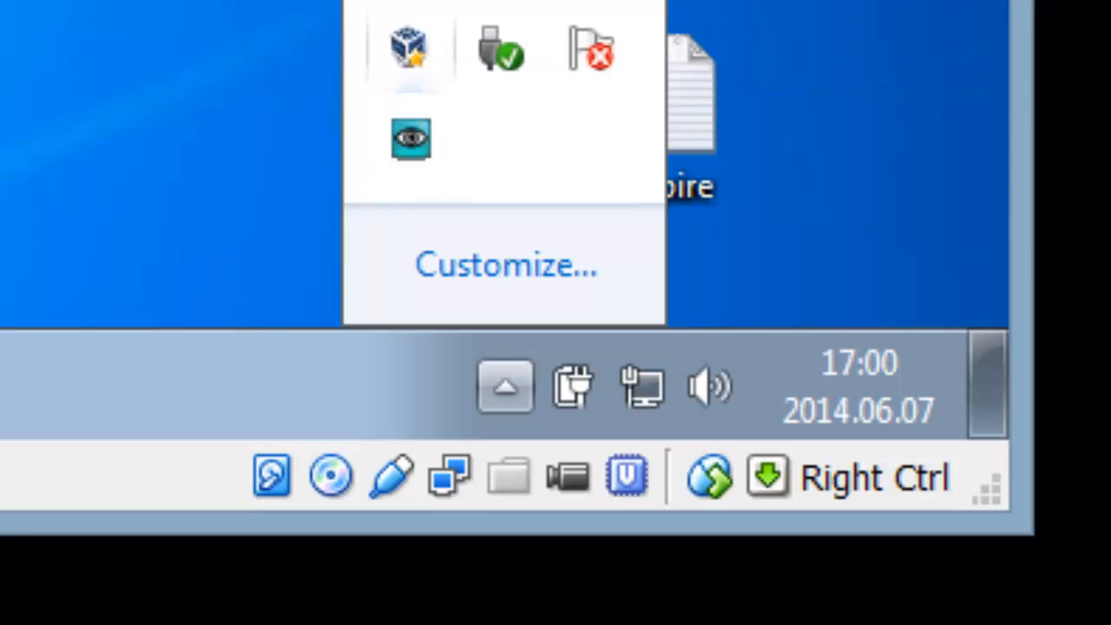
pyautogui.click(323, 4)
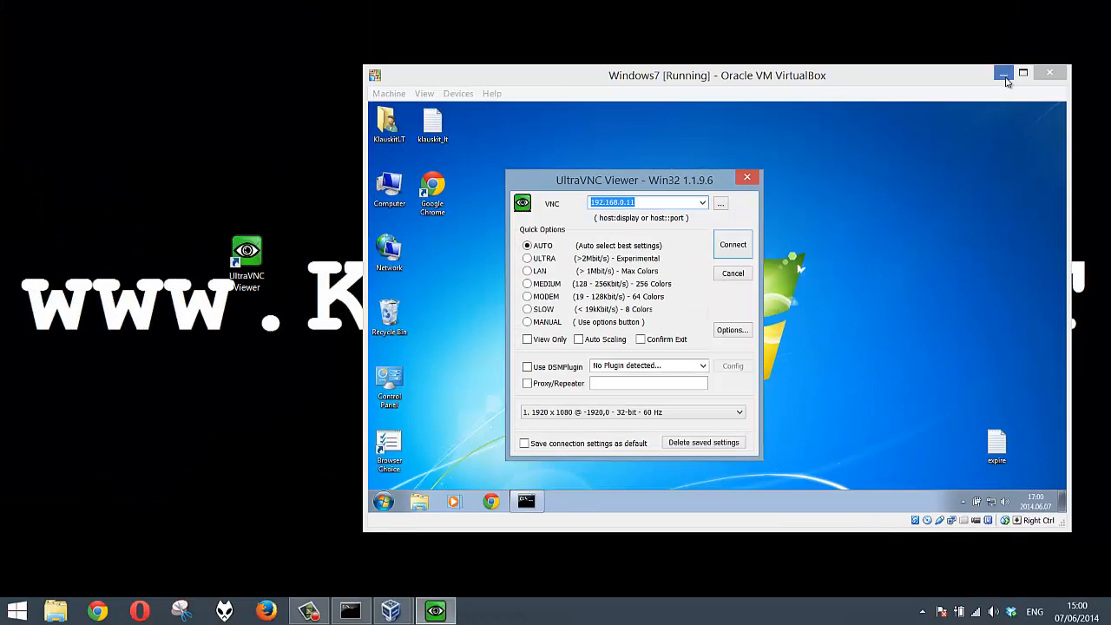
# - Minimize the virtual machine and go to the VNC server address field in UltraVNC Viewer on the host
pyautogui.click(1003, 75)
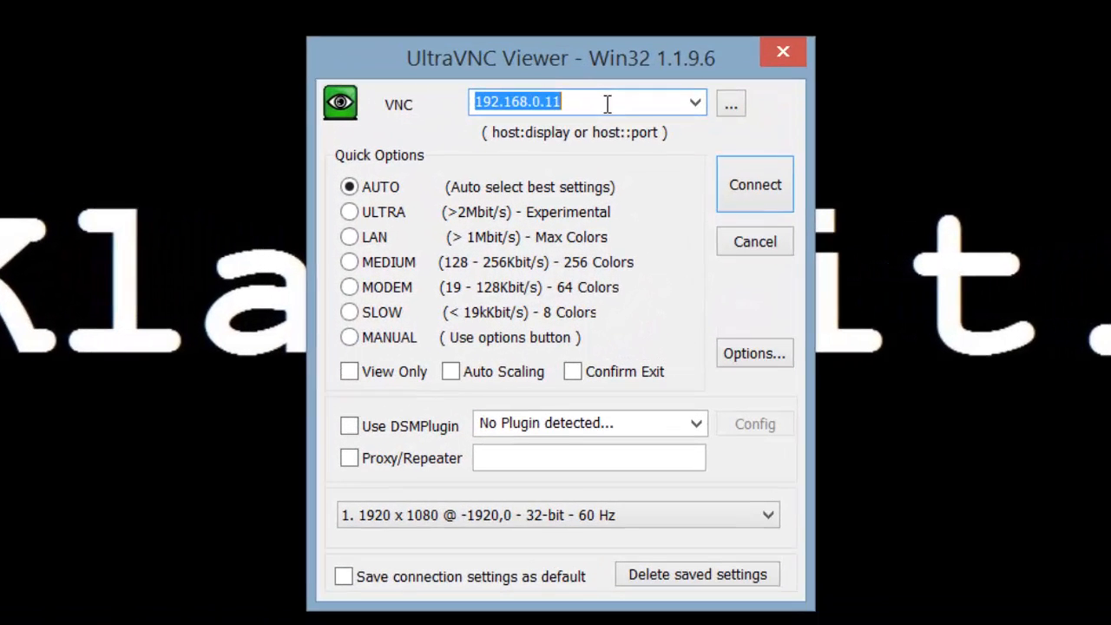
pyautogui.click(660, 203)
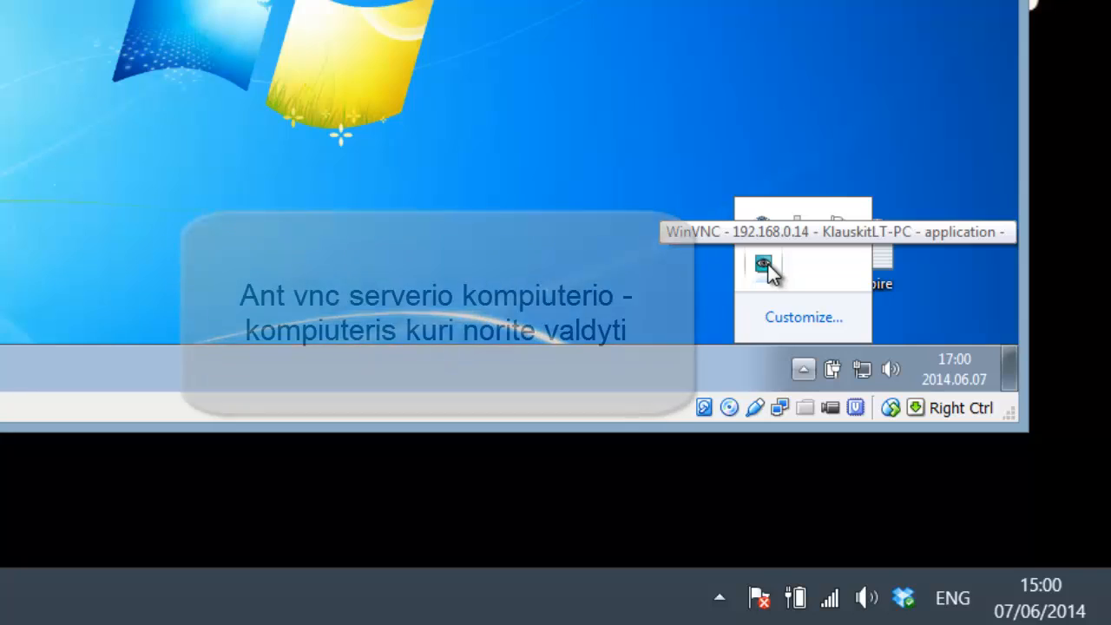
# - Set the VNC password in UltraVNC Server's admin properties inside the virtual machine and save the settings
pyautogui.rightClick(768, 269)
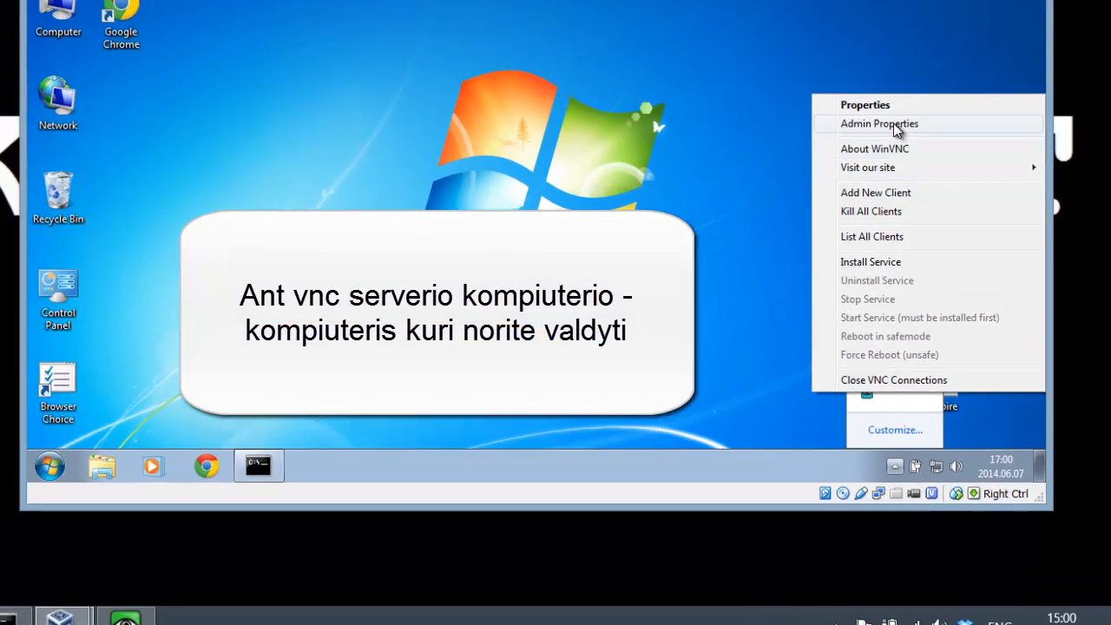
pyautogui.click(896, 129)
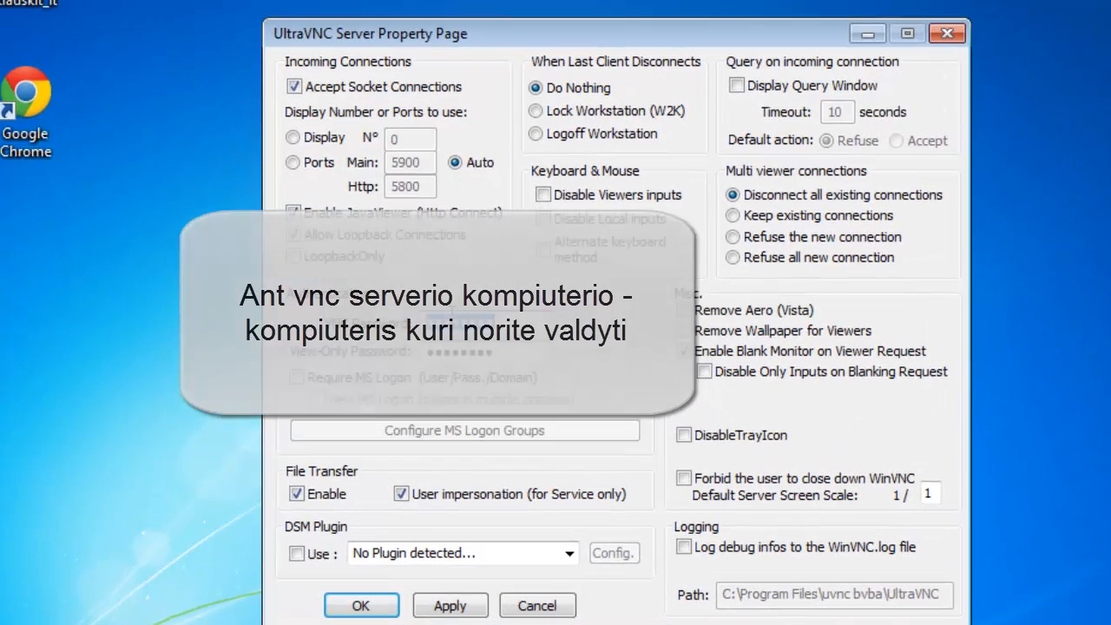
pyautogui.write('******')
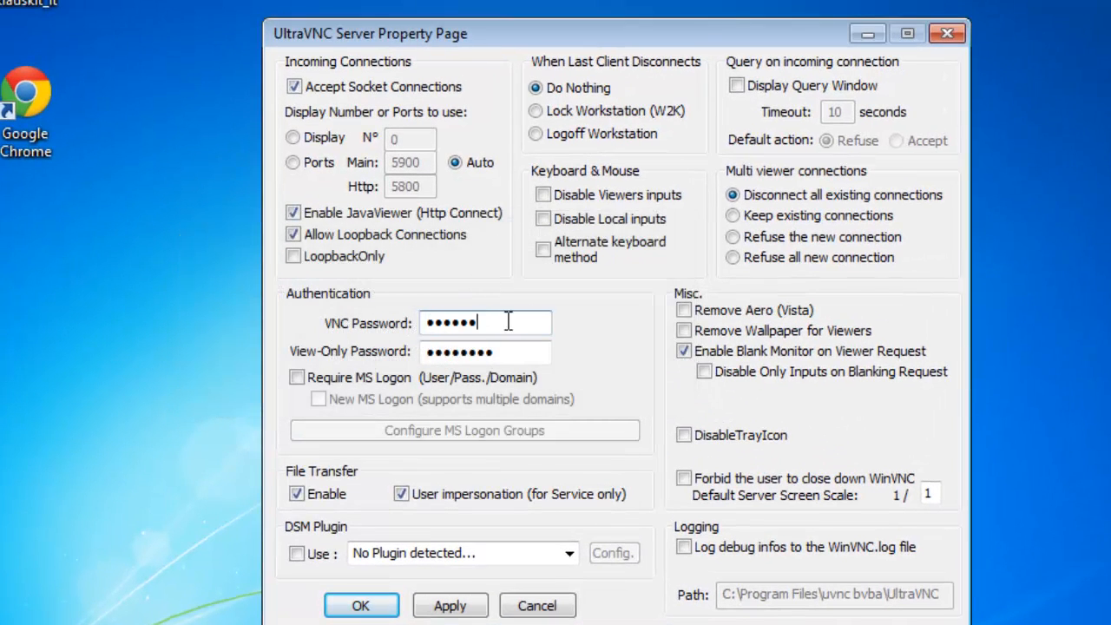
pyautogui.press('Tab')
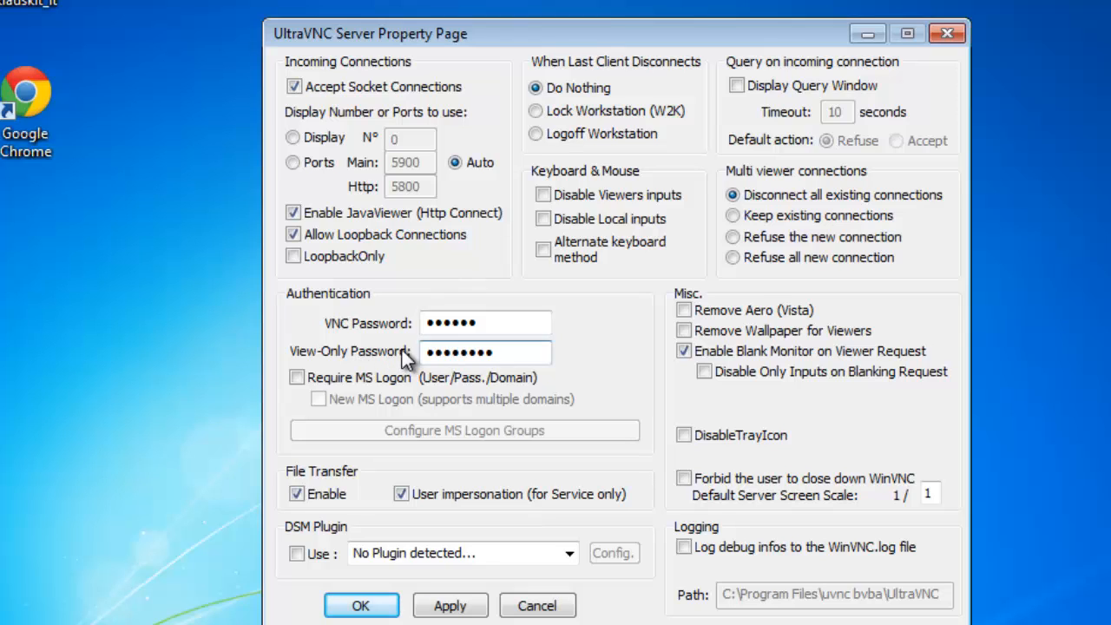
pyautogui.click(472, 323)
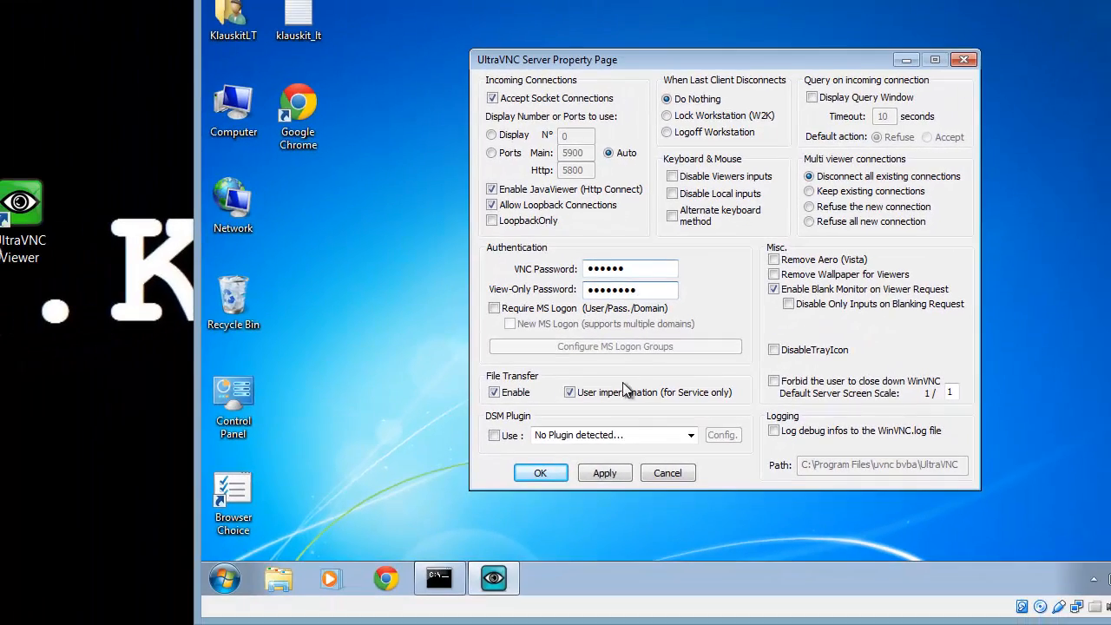
pyautogui.click(549, 471)
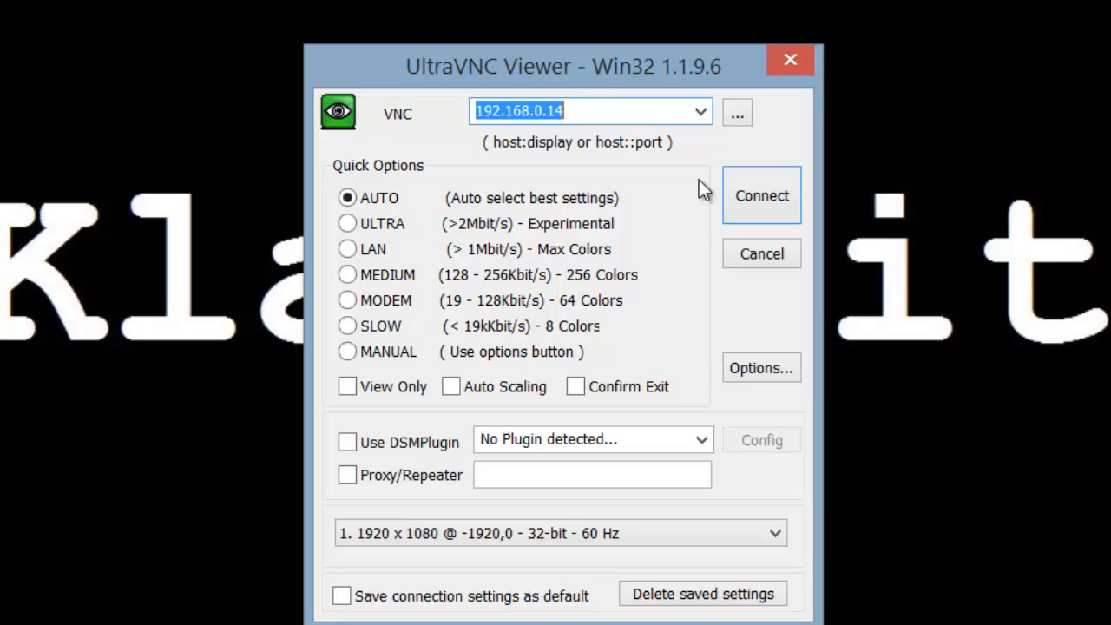
# - Connect UltraVNC Viewer on the host to the server at 192.168.0.14 and log on with the VNC password
pyautogui.doubleClick(587, 114)
pyautogui.click(758, 199)
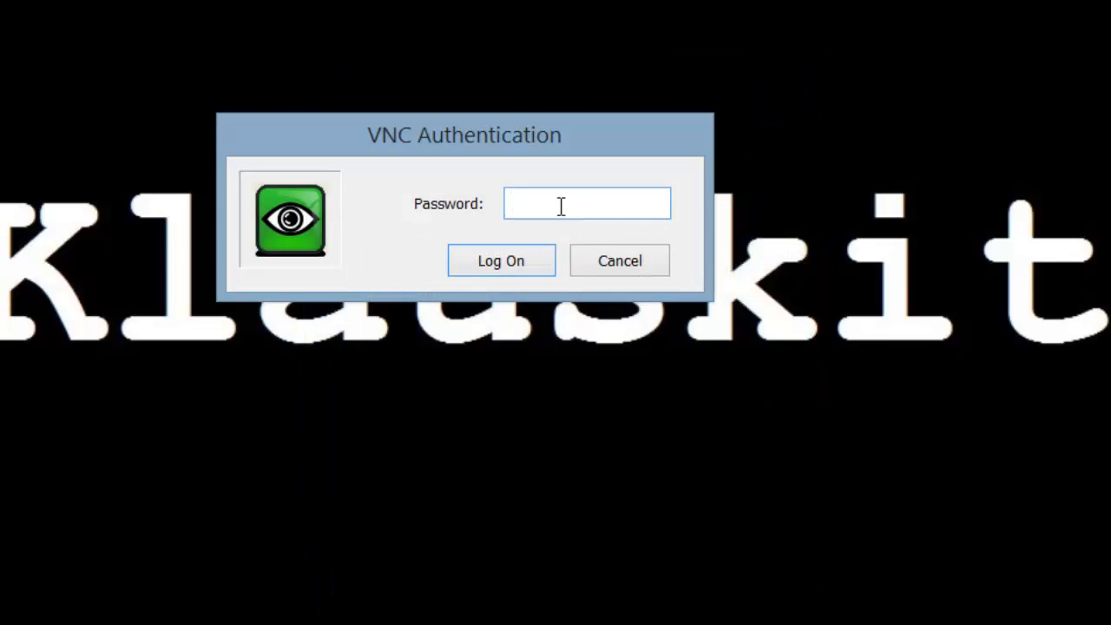
pyautogui.write('******')
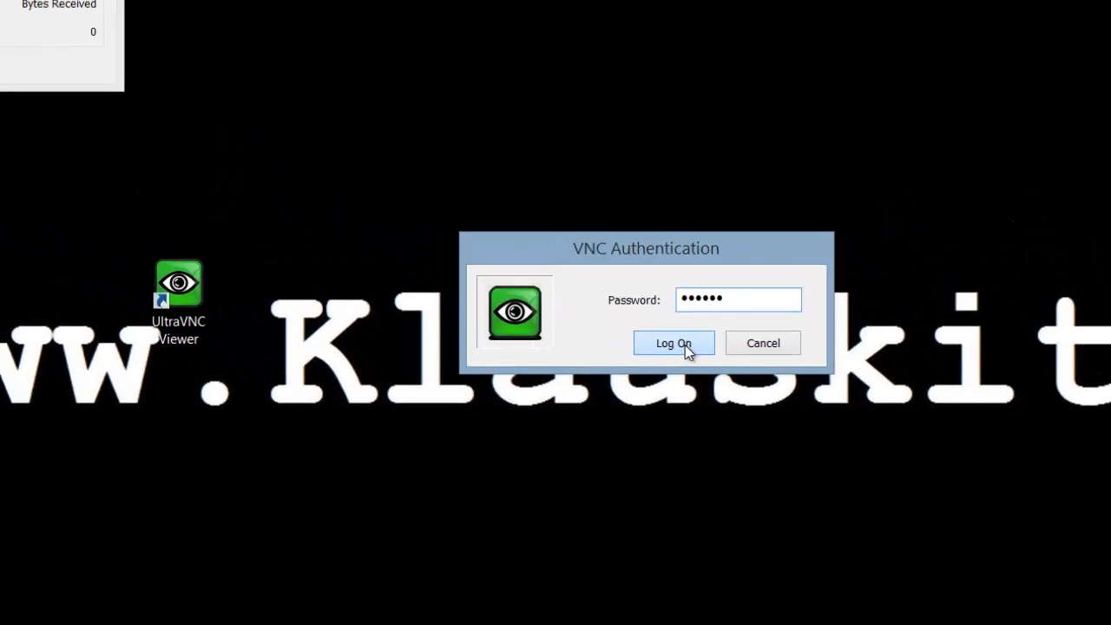
pyautogui.click(674, 343)
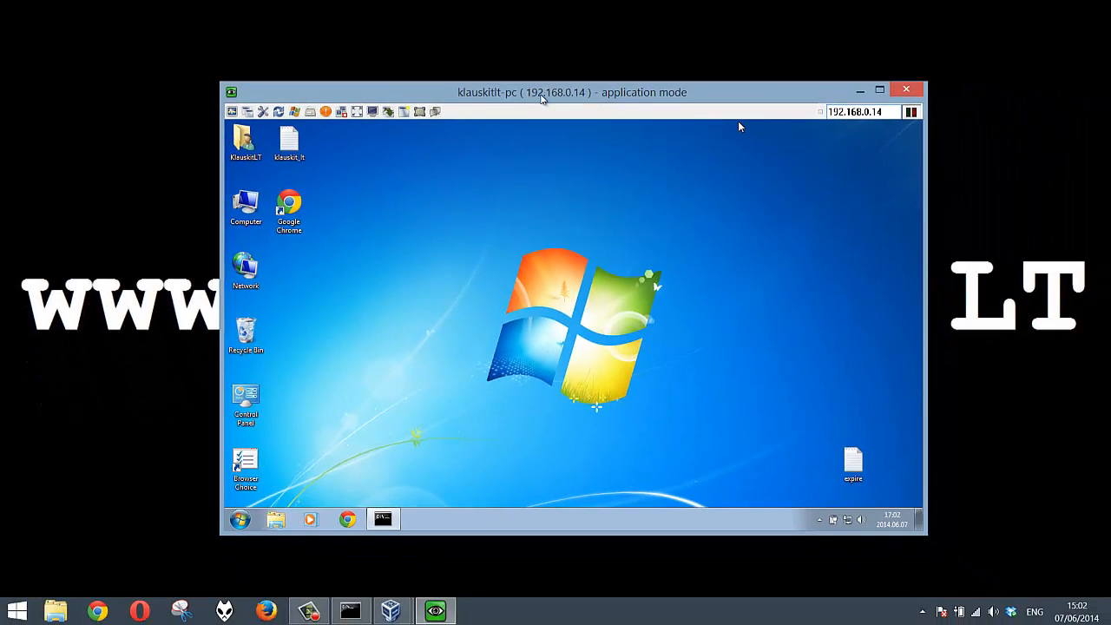
# - Restore the Windows7 virtual machine window and arrange it beside the remote session window so both desktops can be compared
pyautogui.moveTo(541, 98); pyautogui.dragTo(602, 92)
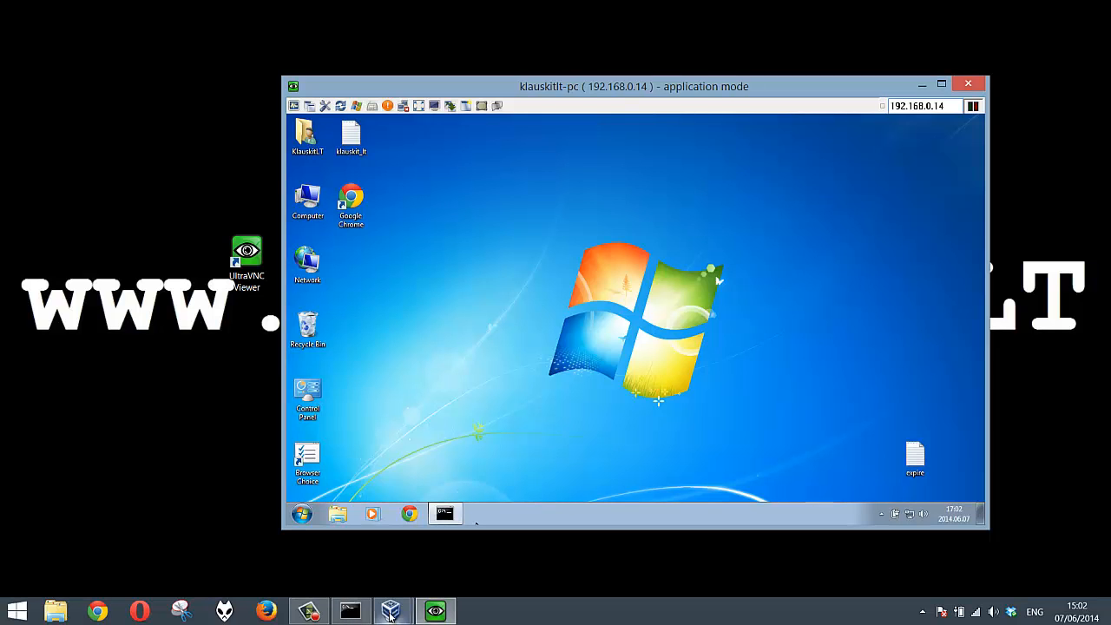
pyautogui.moveTo(391, 611)
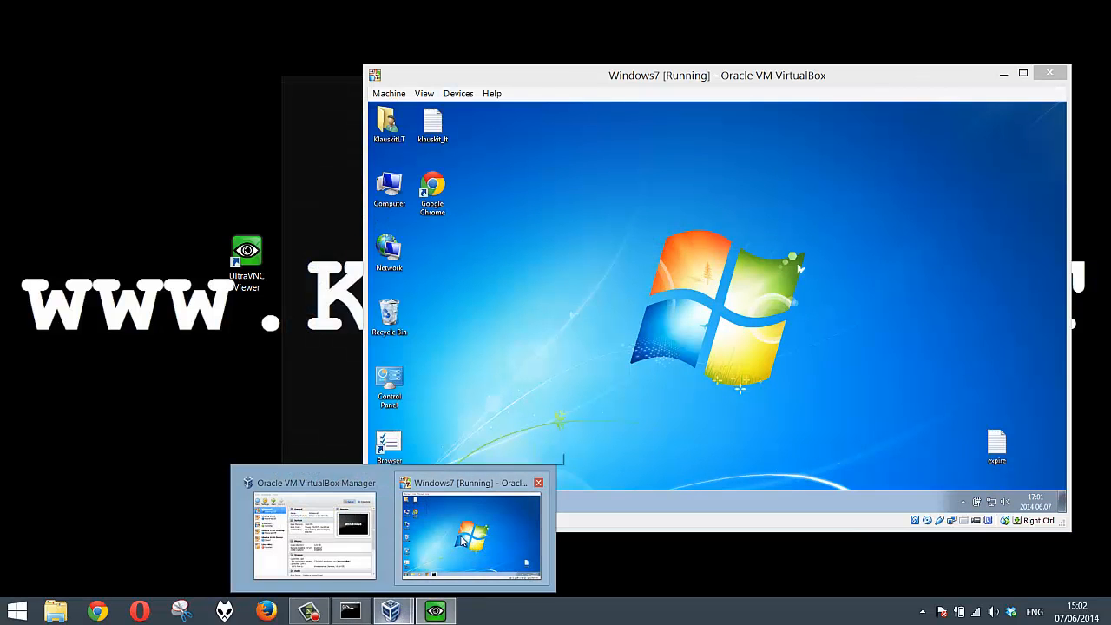
pyautogui.click(465, 540)
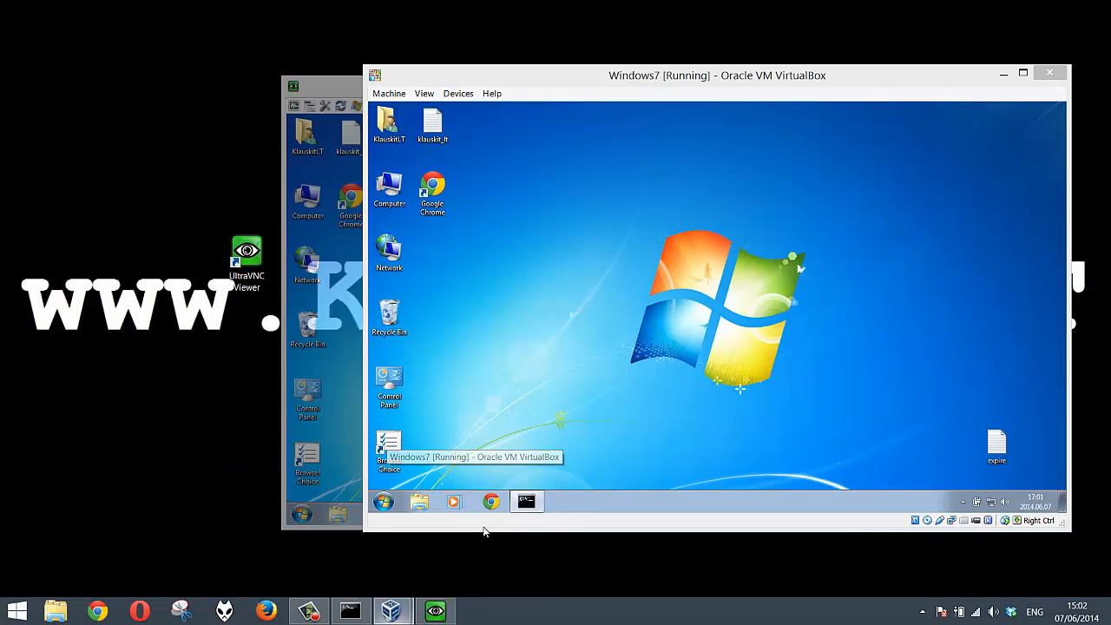
pyautogui.moveTo(516, 82); pyautogui.dragTo(166, 71)
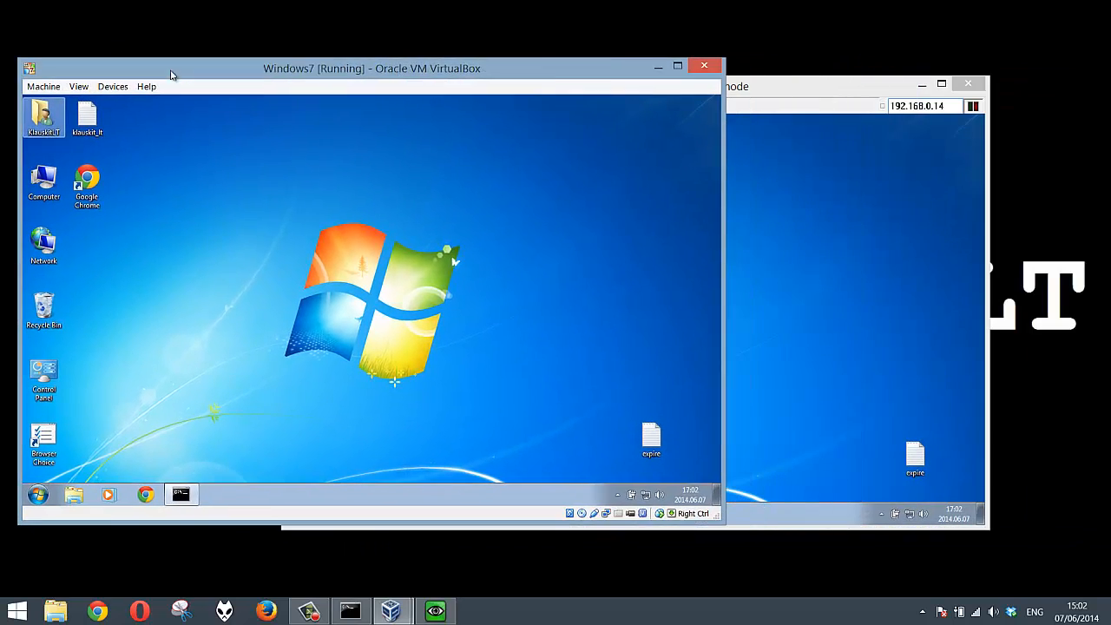
pyautogui.moveTo(728, 94); pyautogui.dragTo(772, 100)
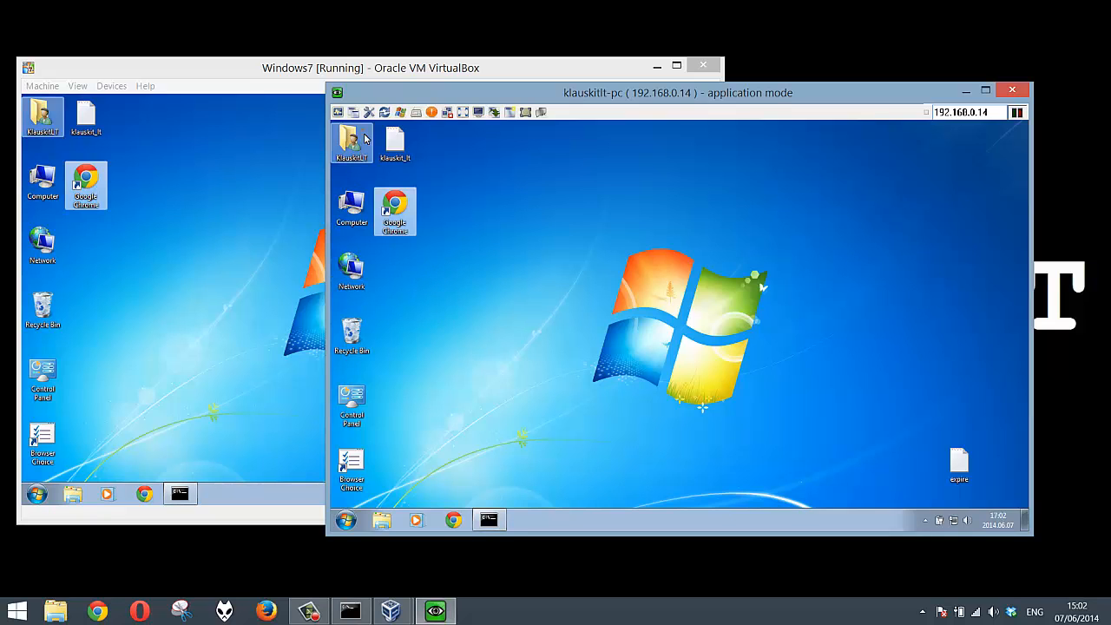
# - Open Computer on the remote desktop through the viewer session and move its window toward the desktop's upper-left corner
pyautogui.doubleClick(355, 222)
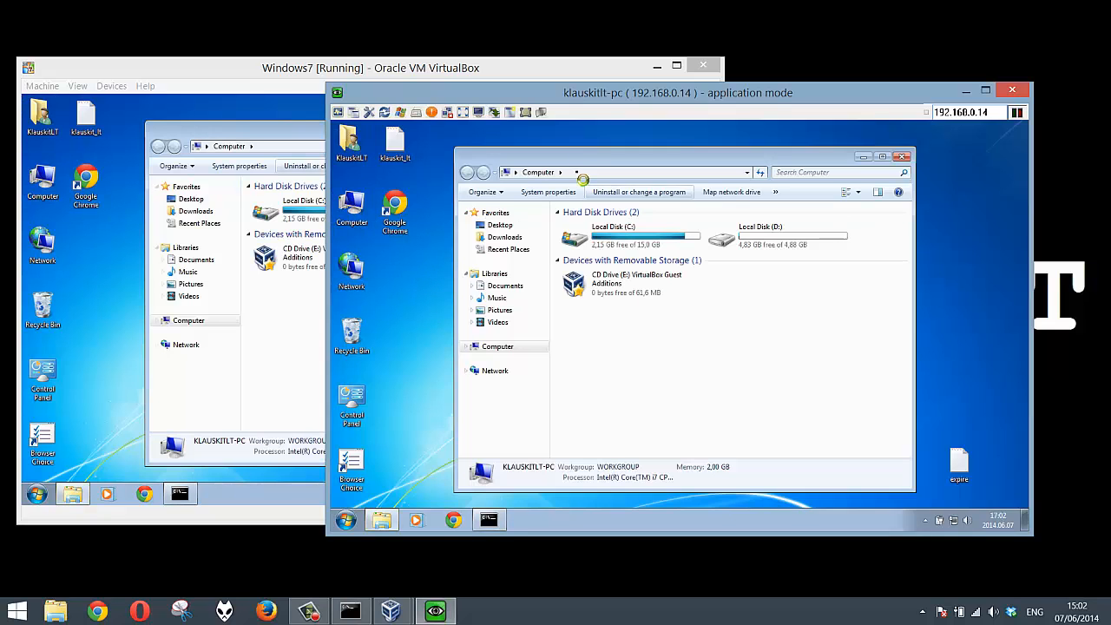
pyautogui.moveTo(586, 158); pyautogui.dragTo(510, 137)
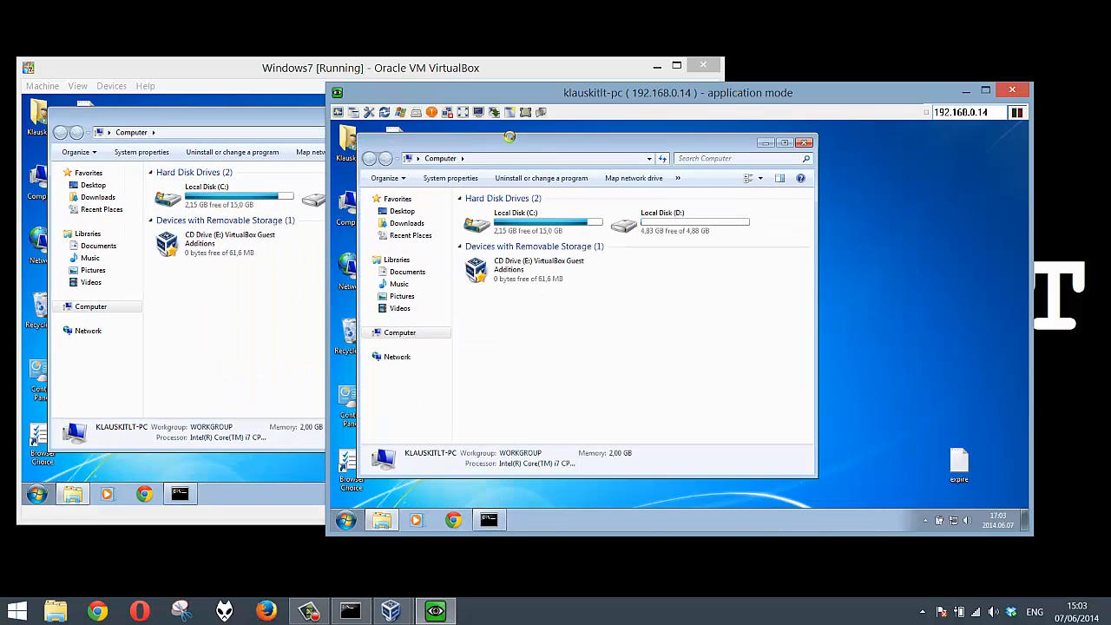